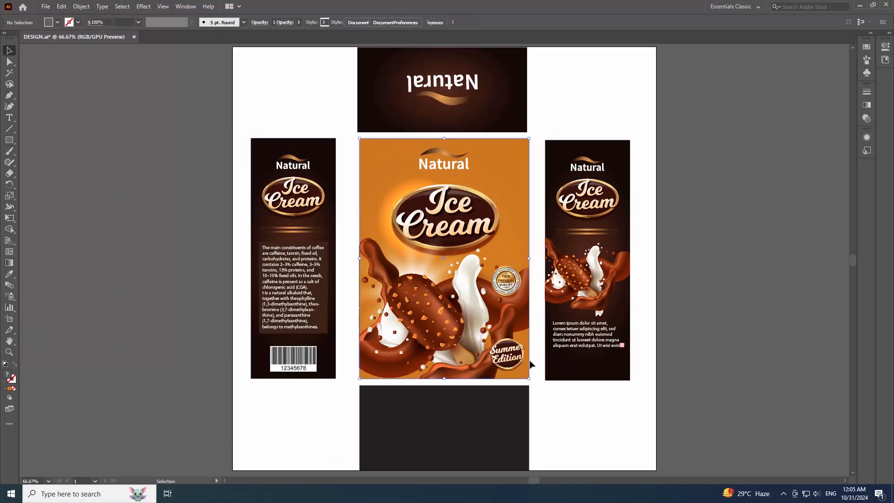
# Cut the orange front panel from the box design and paste it into a new document
pyautogui.click(62, 7)
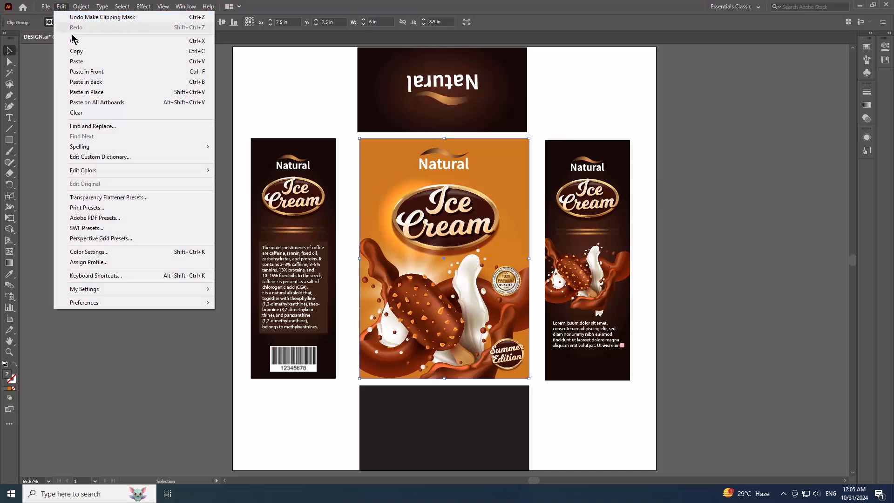
pyautogui.click(78, 44)
pyautogui.click(45, 6)
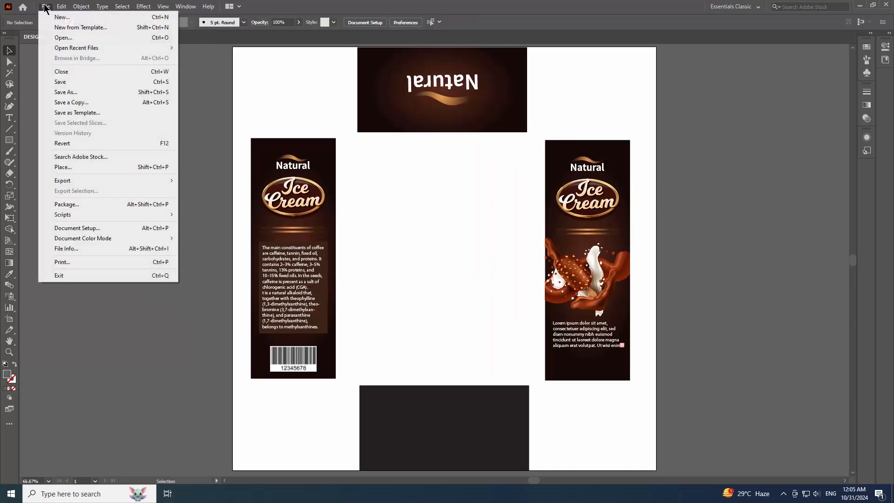
pyautogui.click(61, 17)
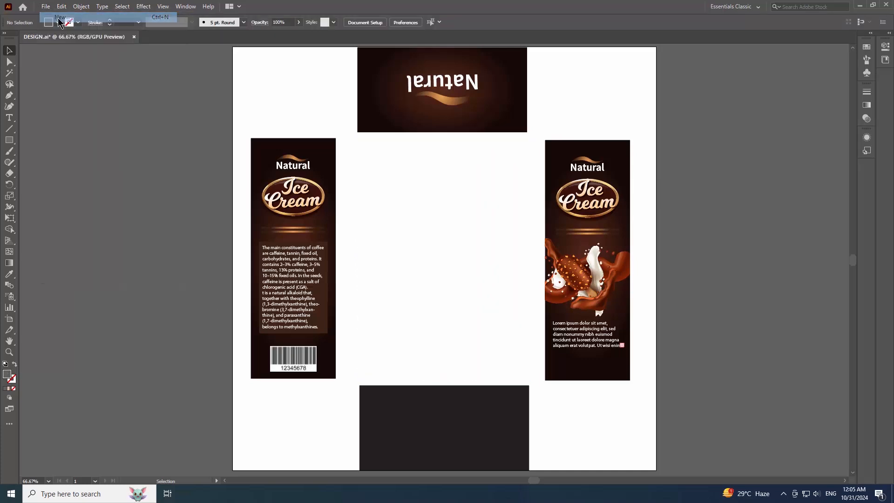
pyautogui.click(630, 391)
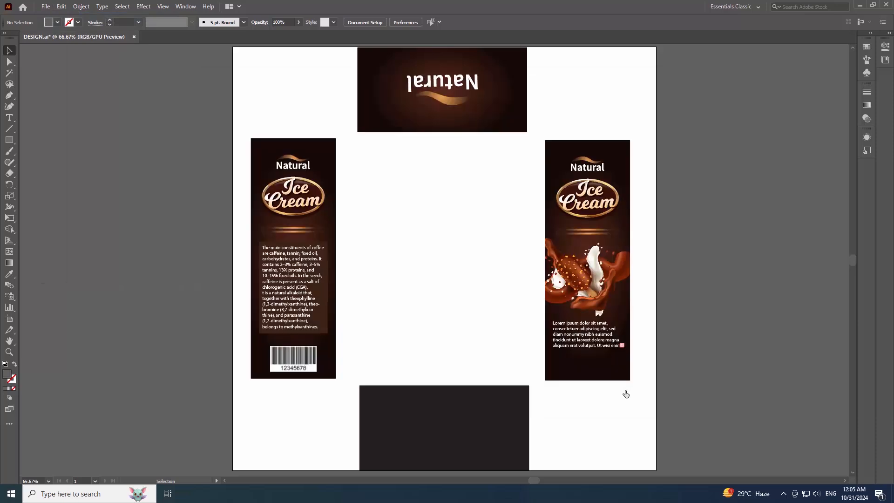
pyautogui.click(61, 7)
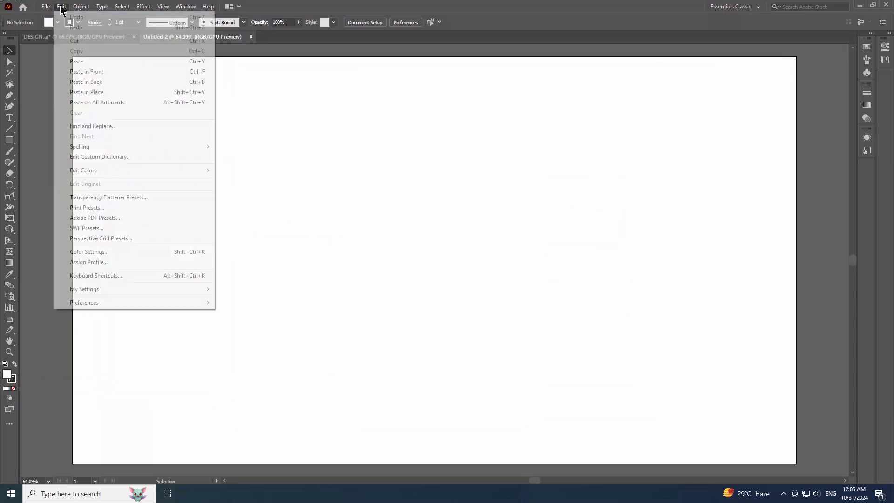
pyautogui.click(82, 63)
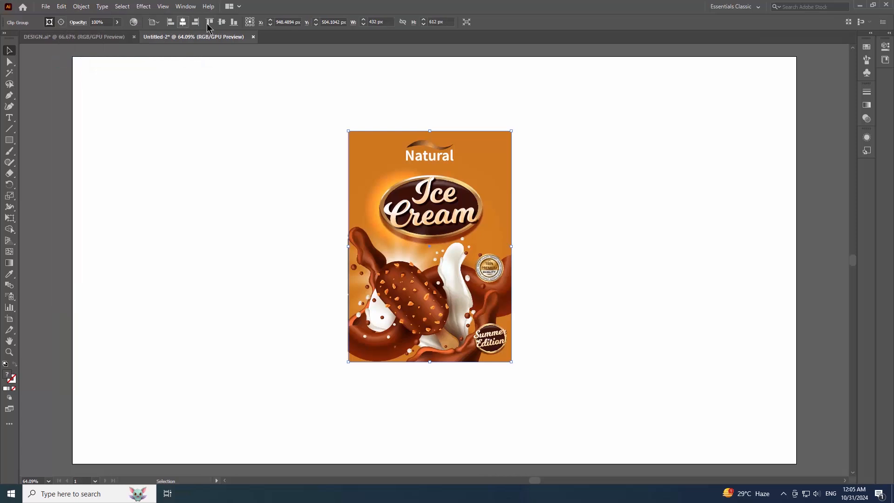
# Center the pasted front panel horizontally and vertically on the artboard
pyautogui.click(183, 22)
pyautogui.click(222, 22)
pyautogui.click(249, 190)
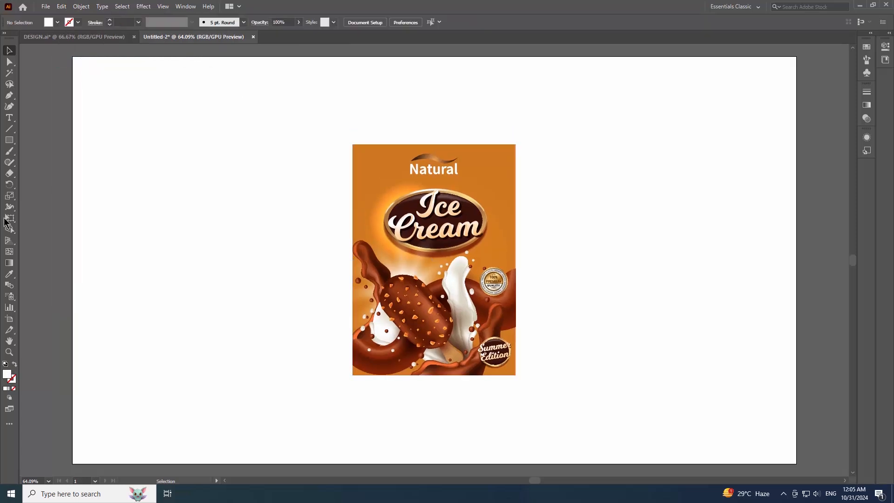
# Fit the artboard to the bounds of the front panel artwork
pyautogui.click(8, 320)
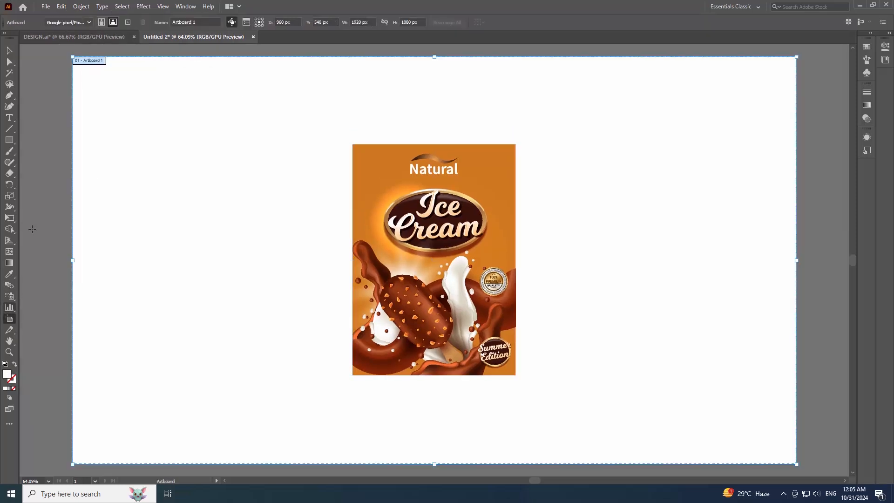
pyautogui.click(82, 25)
pyautogui.click(83, 40)
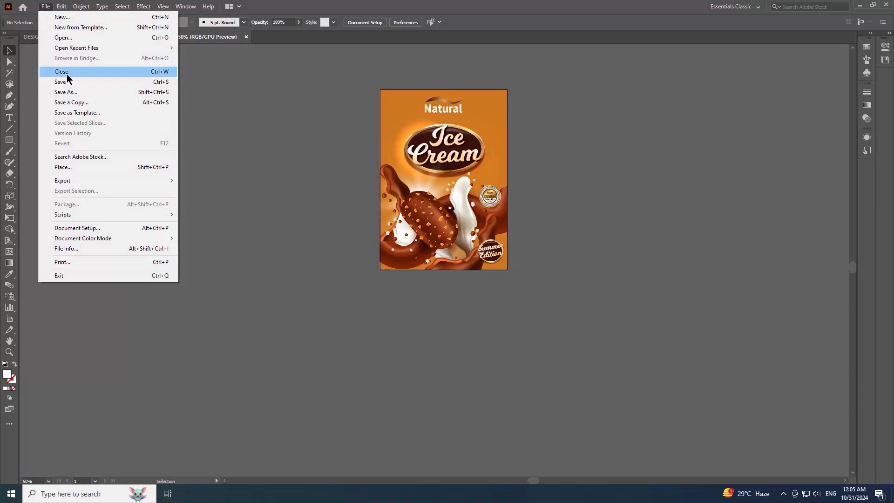
# Save the document as the Illustrator file FRONT BOX in the ICE CREAM BOX folder, using the Illustrator 2020 version
pyautogui.click(68, 83)
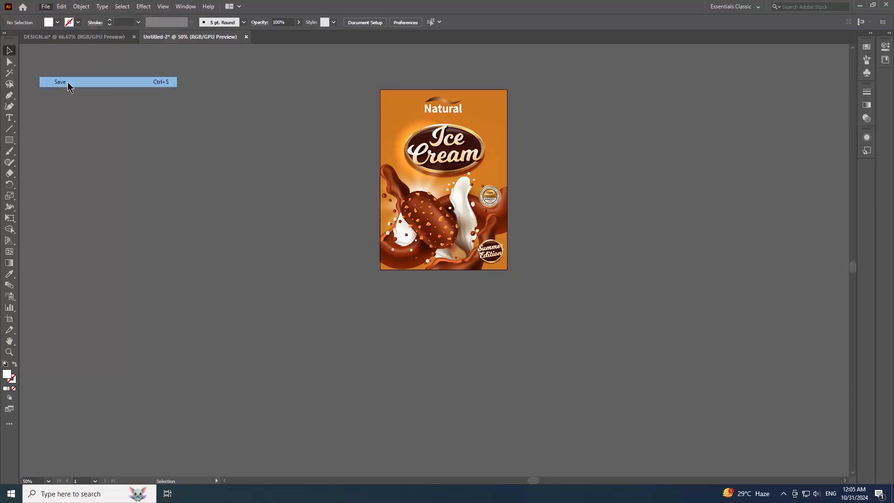
pyautogui.write('FRONT BOX')
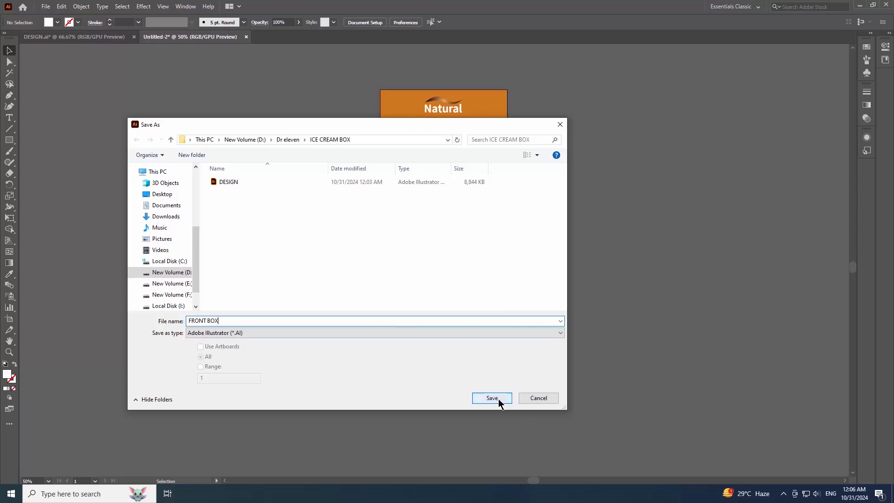
pyautogui.click(498, 398)
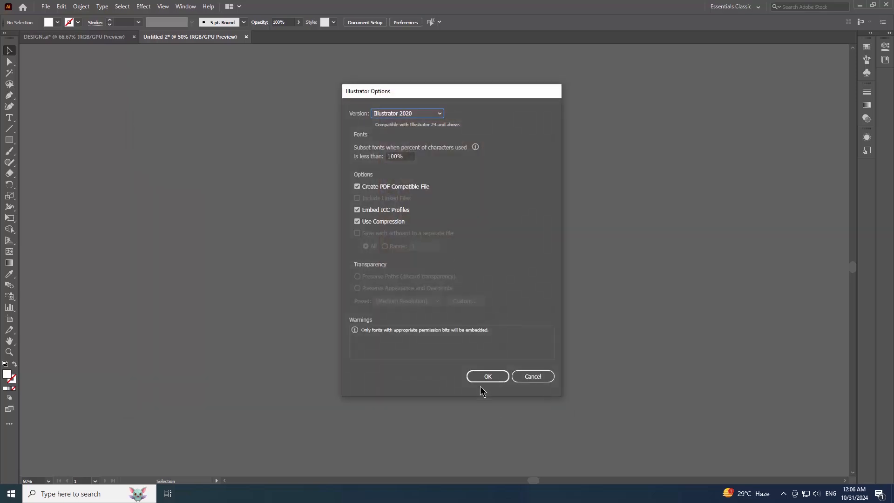
pyautogui.click(480, 375)
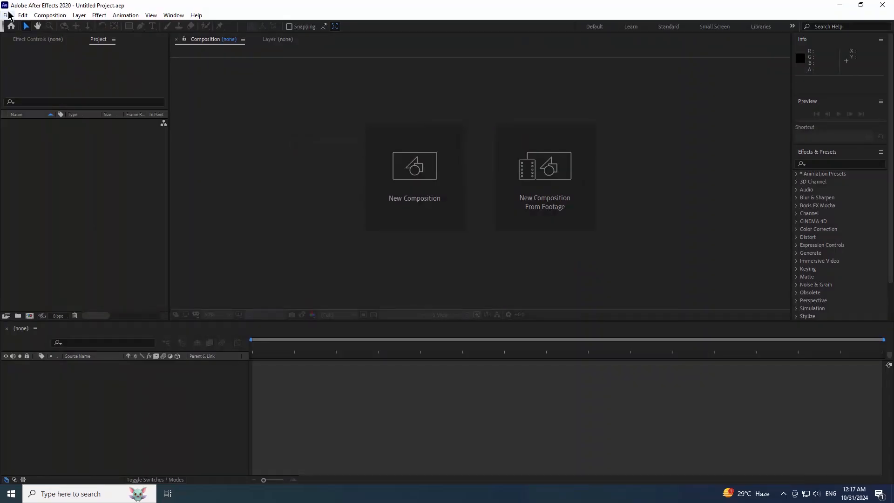
# Switch to After Effects and create a new project
pyautogui.click(7, 15)
pyautogui.moveTo(10, 26)
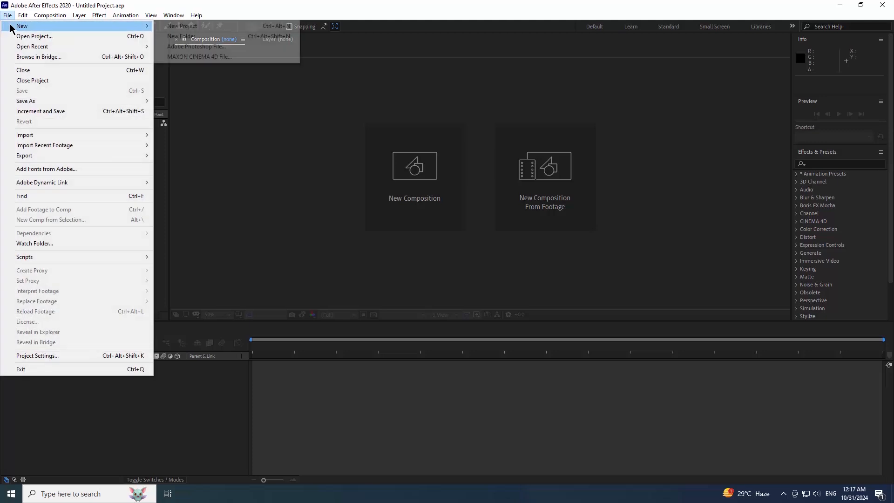
pyautogui.click(238, 29)
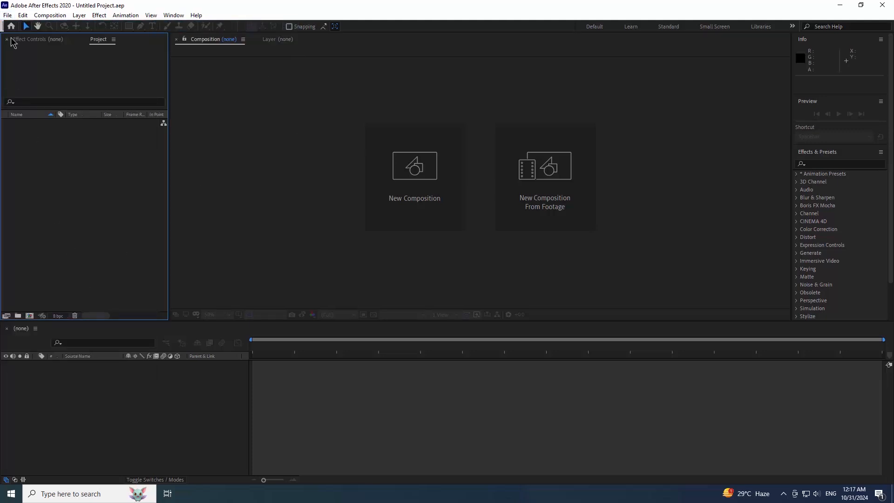
# Import BACKGROUND.ai as a composition with Layer Size footage dimensions and place it in the empty timeline
pyautogui.click(8, 15)
pyautogui.moveTo(138, 138)
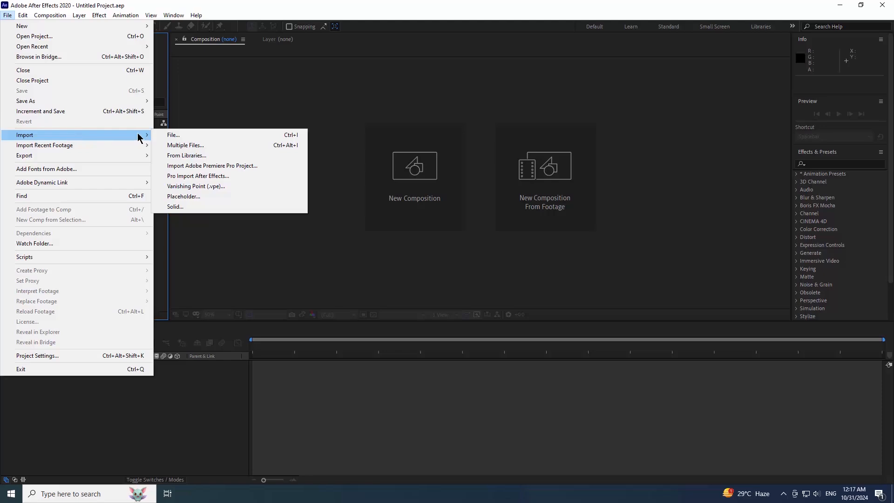
pyautogui.click(268, 136)
pyautogui.click(129, 86)
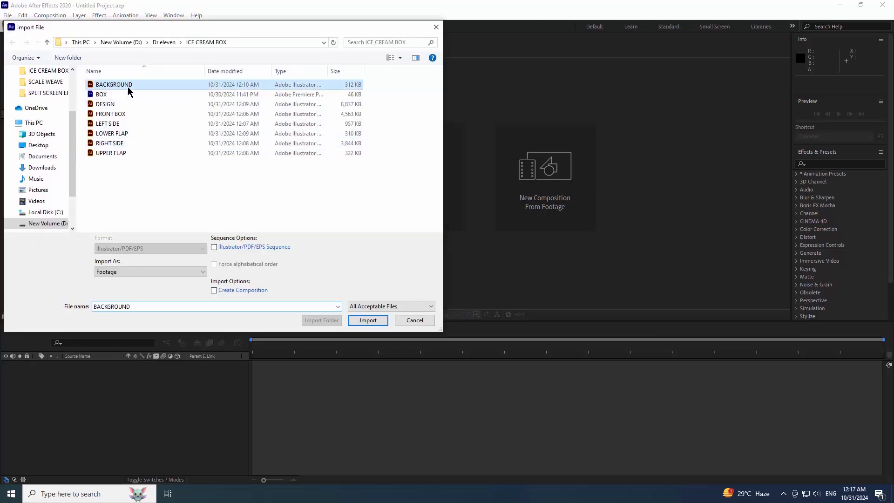
pyautogui.click(365, 320)
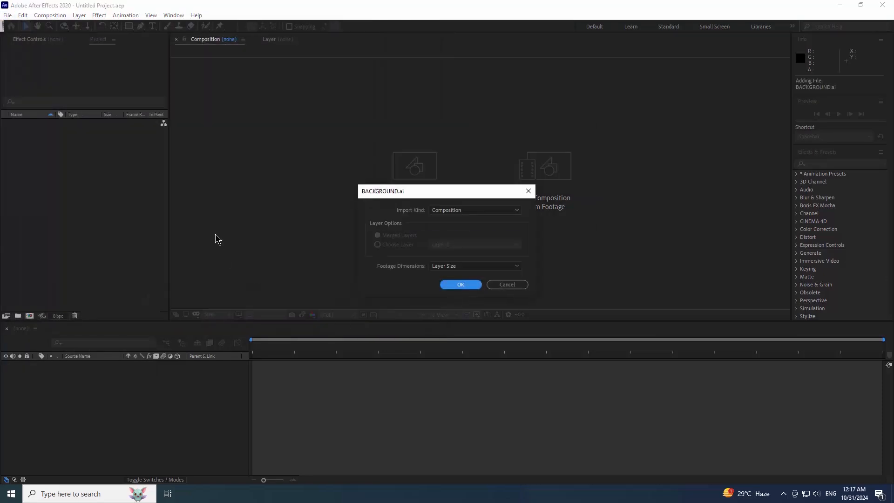
pyautogui.click(457, 287)
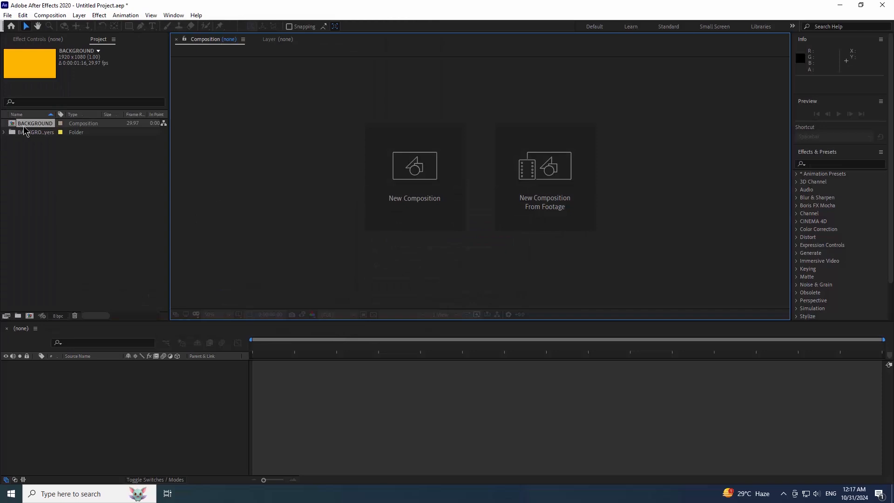
pyautogui.moveTo(15, 125); pyautogui.dragTo(69, 389)
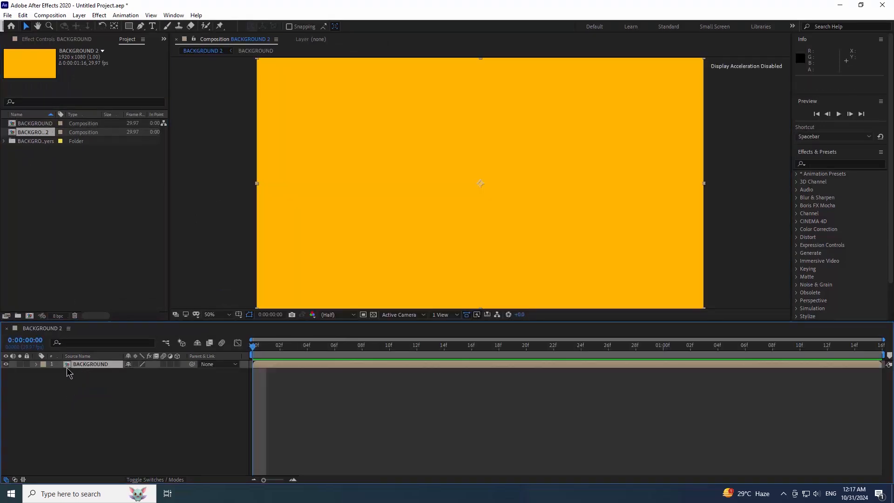
# Import FRONT BOX.ai as footage and place it above the BACKGROUND layer in the timeline
pyautogui.hotkey('ctrl', 'i')
pyautogui.click(122, 115)
pyautogui.click(366, 320)
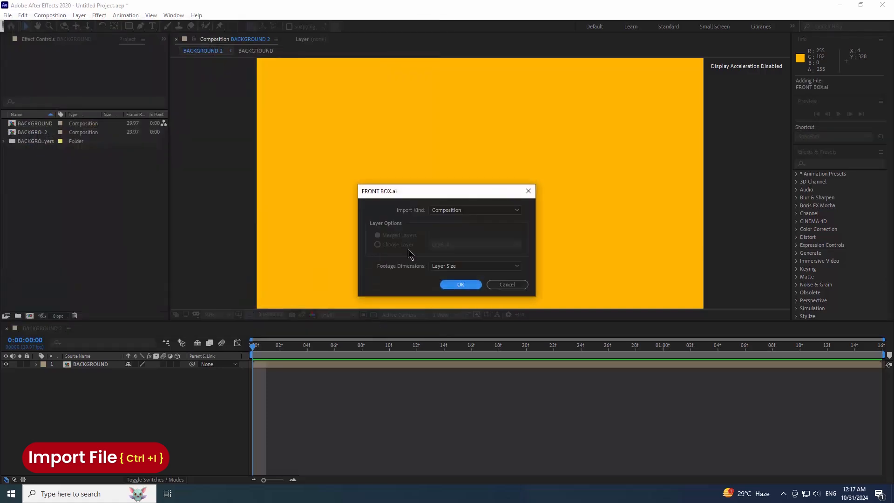
pyautogui.click(442, 211)
pyautogui.click(449, 223)
pyautogui.click(460, 284)
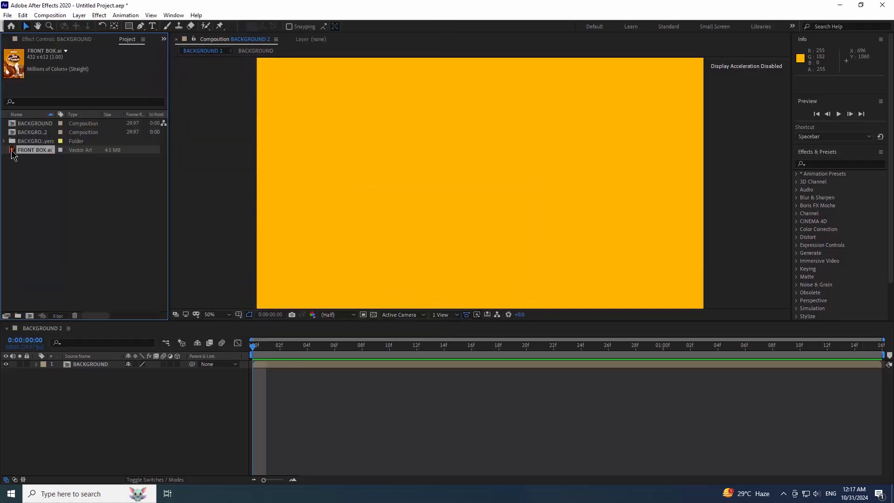
pyautogui.moveTo(12, 151); pyautogui.dragTo(80, 364)
# Pre-compose the FRONT BOX.ai layer as FRONT BOX, moving all attributes into the new composition
pyautogui.rightClick(95, 365)
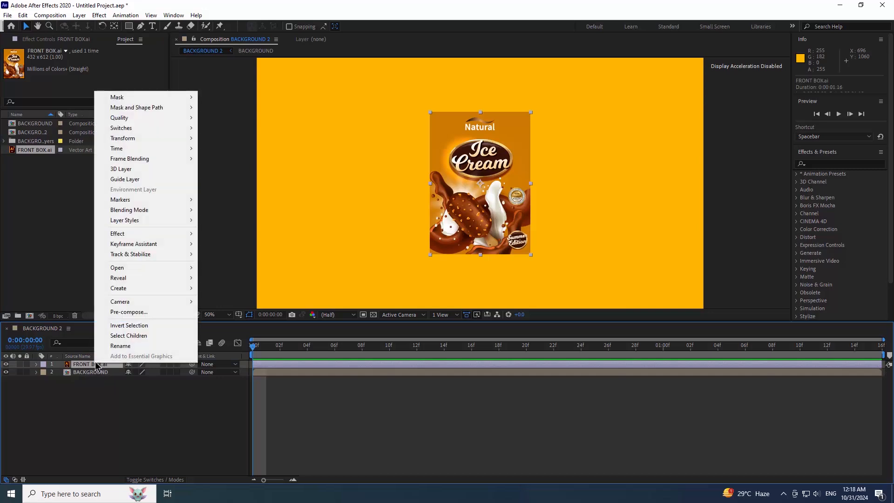
pyautogui.click(129, 312)
pyautogui.write('F')
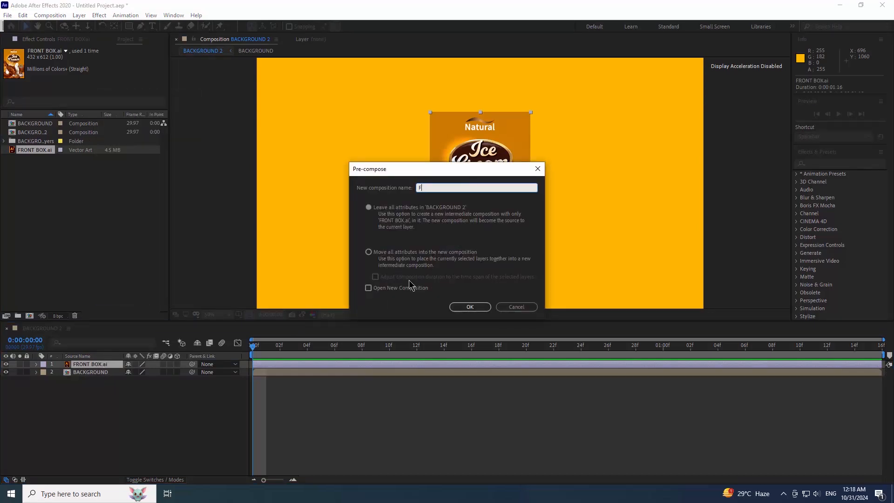
pyautogui.write('RONT BOX')
pyautogui.click(369, 252)
pyautogui.click(469, 306)
# Import UPPER FLAP.ai as footage with merged layers and place it above the FRONT BOX layer in the timeline
pyautogui.hotkey('ctrl', 'i')
pyautogui.click(110, 143)
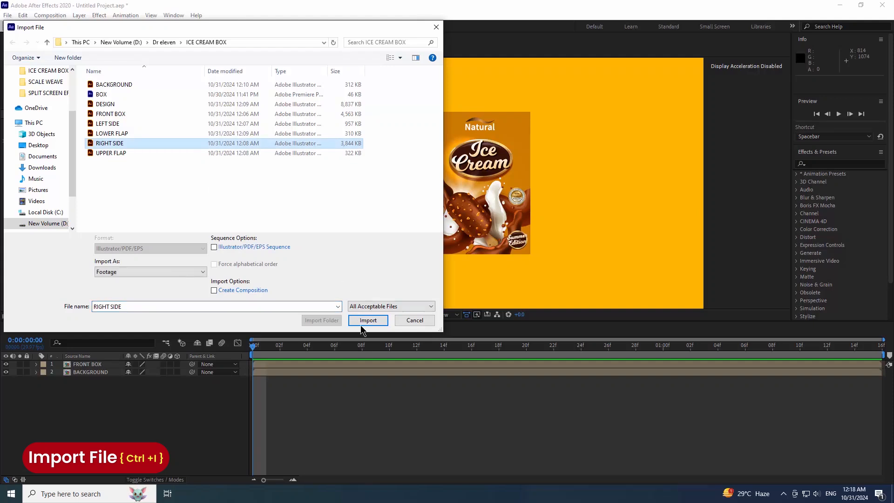
pyautogui.click(111, 153)
pyautogui.click(367, 320)
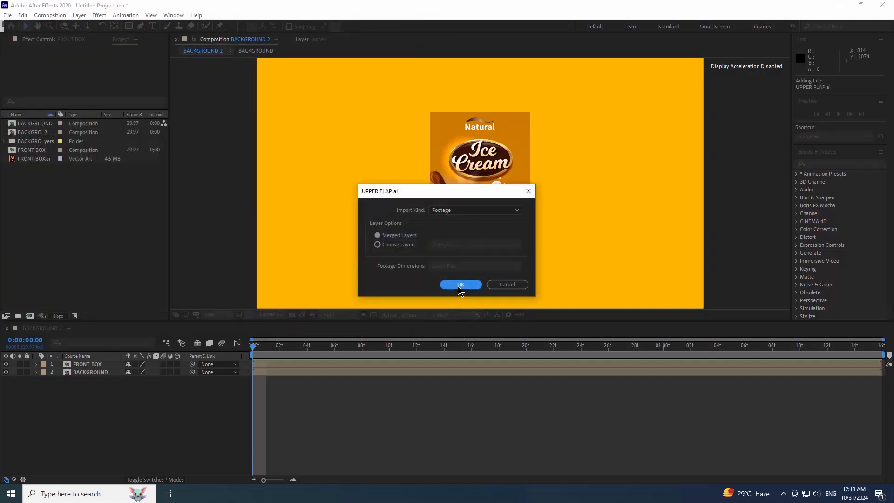
pyautogui.click(460, 285)
pyautogui.moveTo(14, 172); pyautogui.dragTo(86, 368)
# Pre-compose the UPPER FLAP.ai layer as UPPER FLAP, moving all attributes into the new composition
pyautogui.rightClick(90, 368)
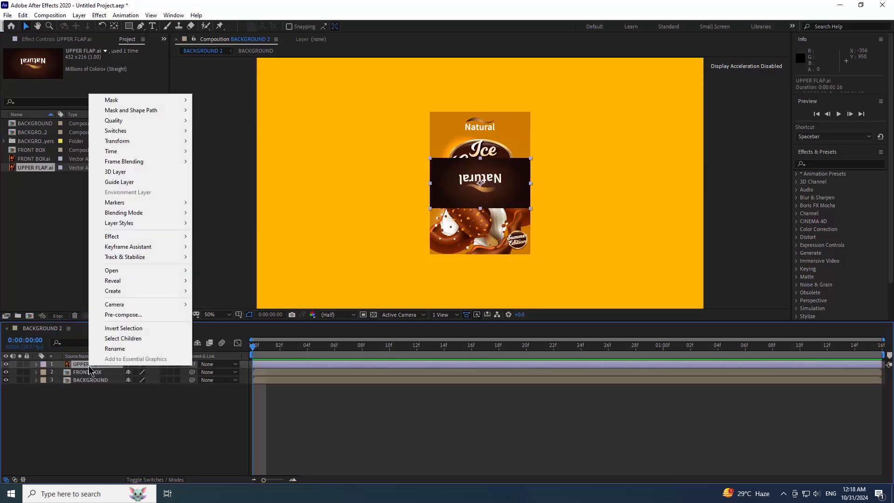
pyautogui.click(134, 315)
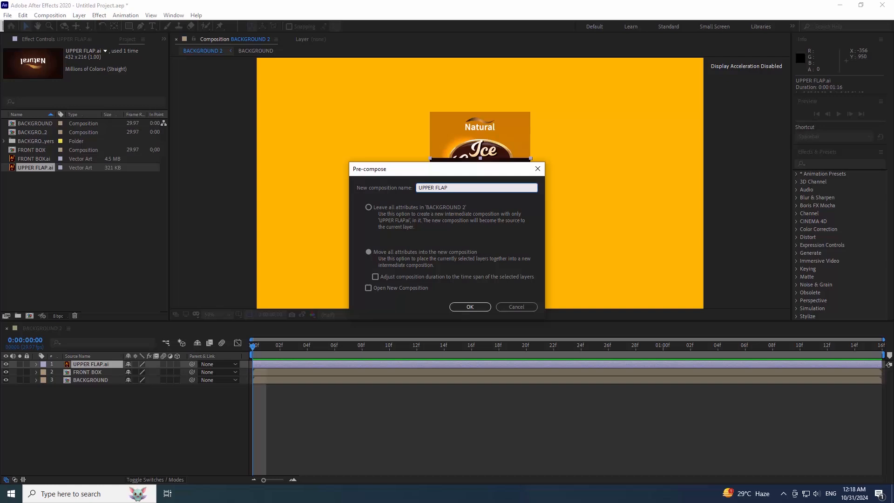
pyautogui.click(468, 307)
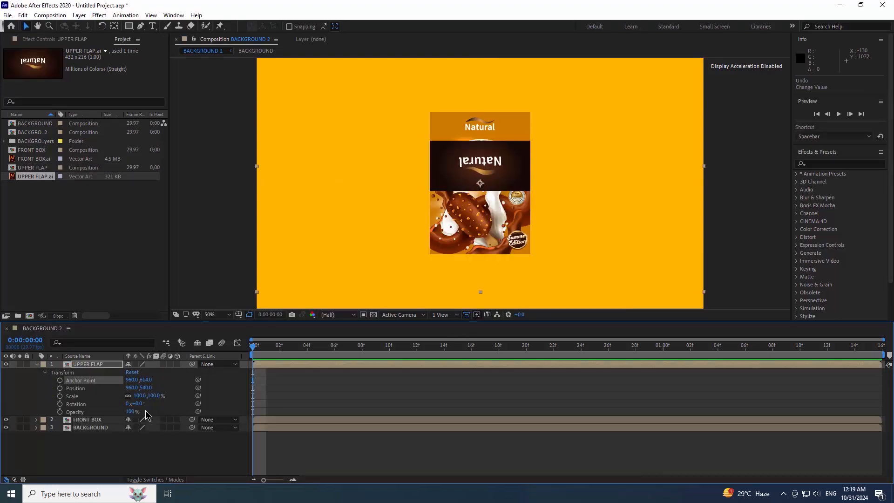
# Make UPPER FLAP a 3D layer, try a 17° Y rotation on it and undo that rotation
pyautogui.click(177, 364)
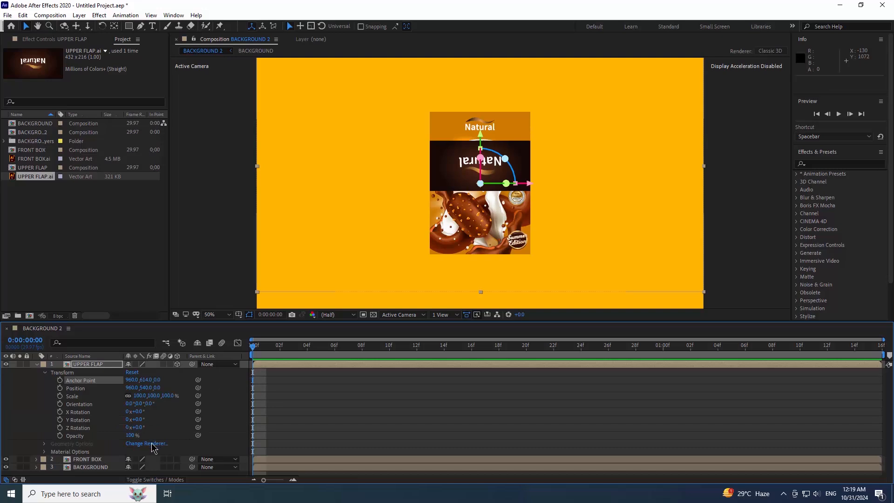
pyautogui.moveTo(139, 422); pyautogui.dragTo(149, 424)
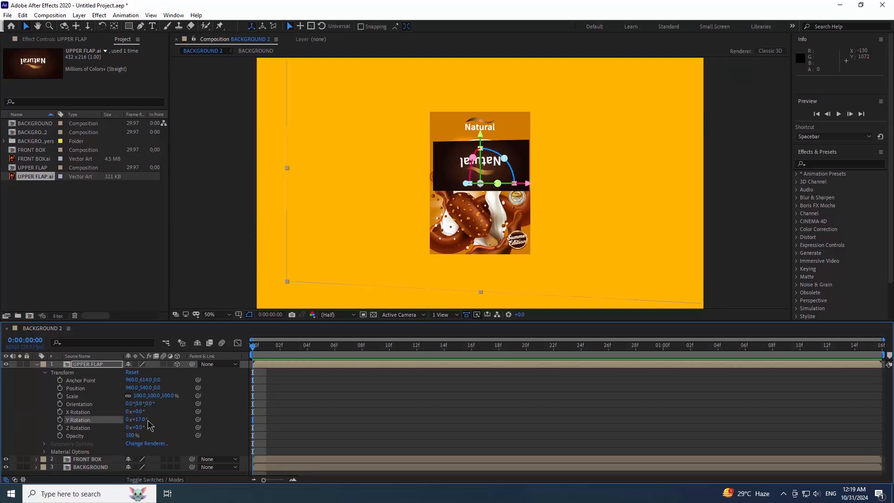
pyautogui.hotkey('ctrl', 'z')
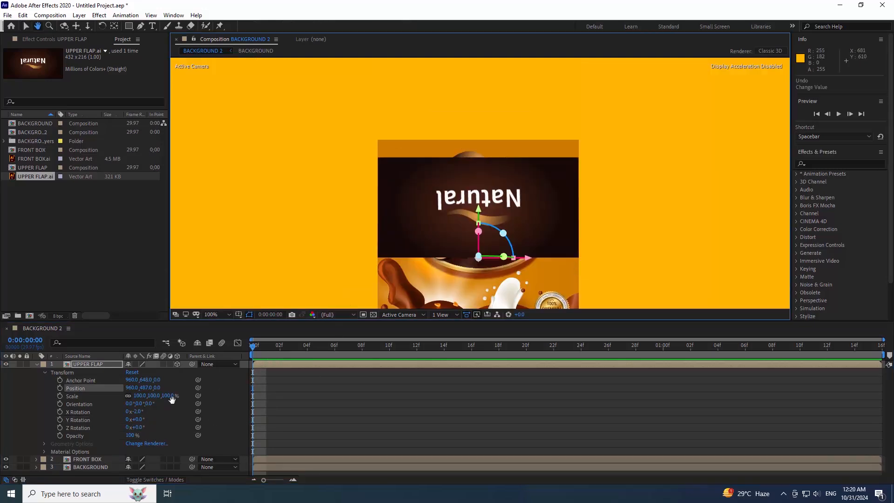
# Move the UPPER FLAP layer up to Y position 255 so its lower edge meets the front panel's top edge
pyautogui.click(123, 390)
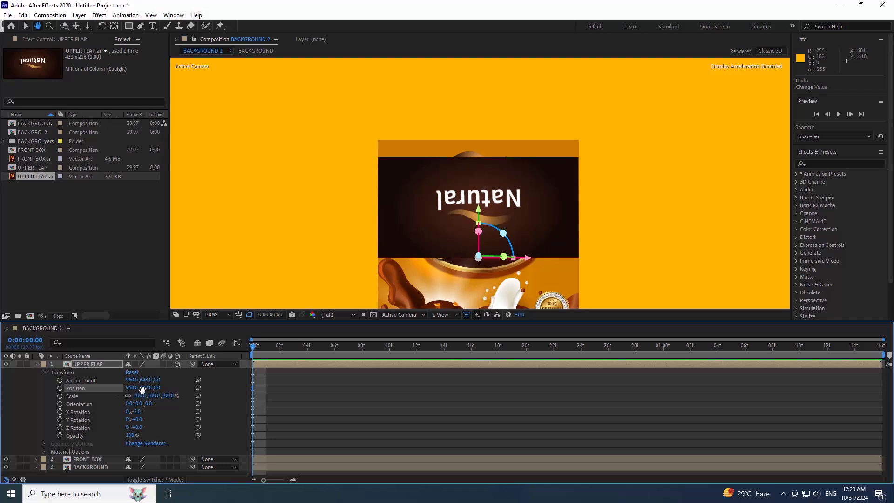
pyautogui.press('v')
pyautogui.moveTo(143, 391); pyautogui.dragTo(21, 397)
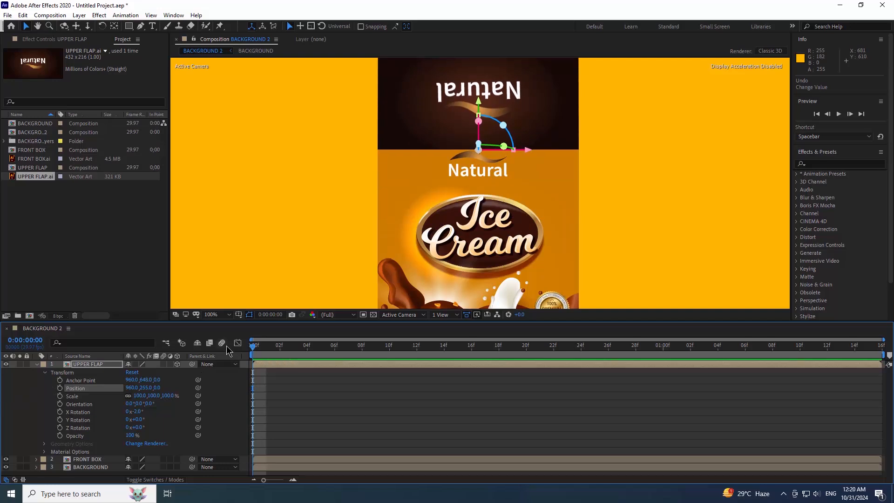
pyautogui.click(221, 316)
pyautogui.click(218, 253)
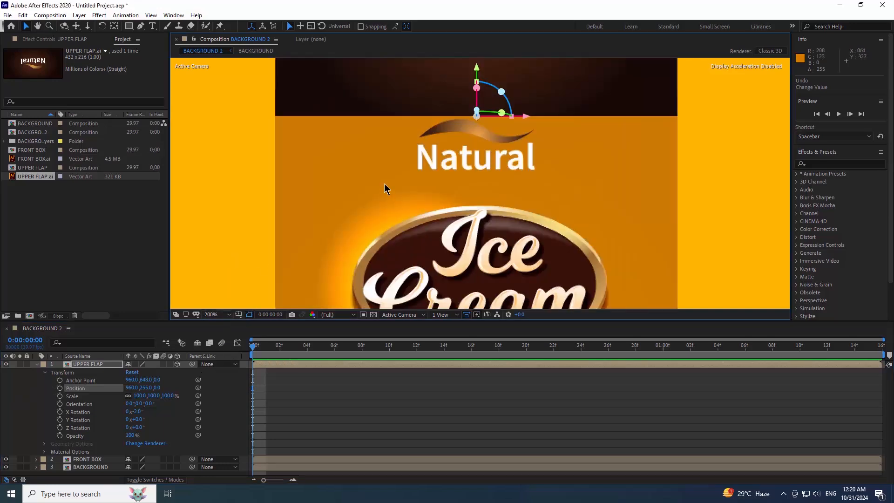
# Set the UPPER FLAP layer's Y position to 234 so its hinge edge sits on the front panel's upper edge
pyautogui.press('h')
pyautogui.moveTo(424, 182); pyautogui.dragTo(439, 258)
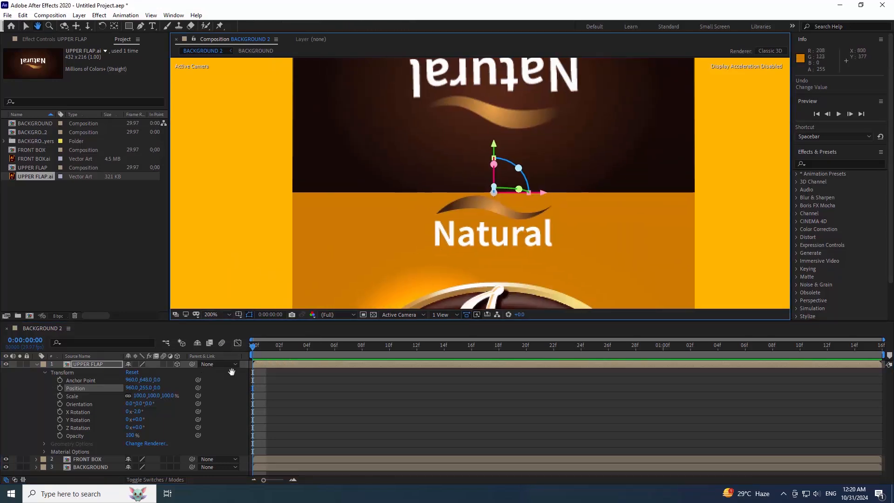
pyautogui.press('v')
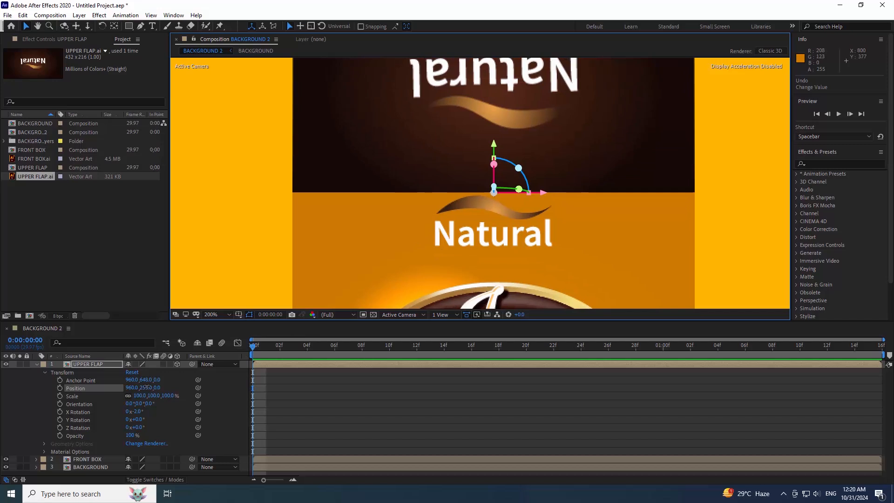
pyautogui.moveTo(146, 387); pyautogui.dragTo(126, 396)
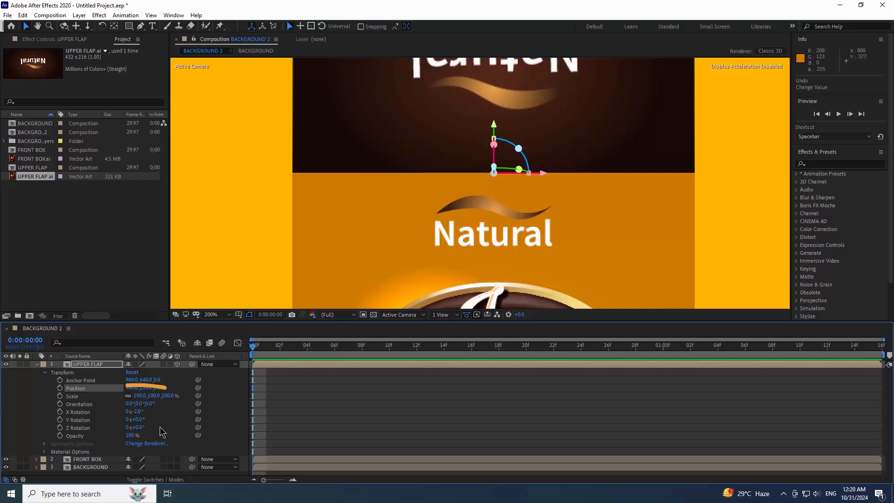
# Try folding the UPPER FLAP layer with an X rotation of 90°
pyautogui.moveTo(137, 411); pyautogui.dragTo(113, 419)
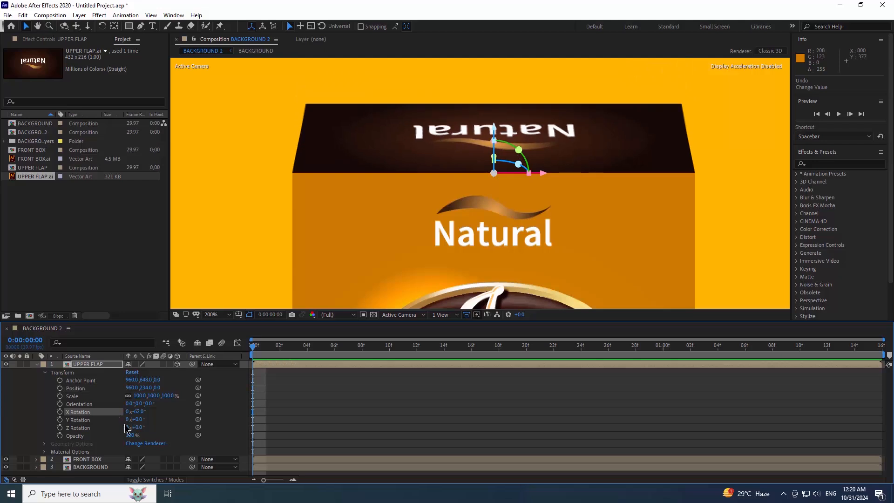
pyautogui.click(138, 412)
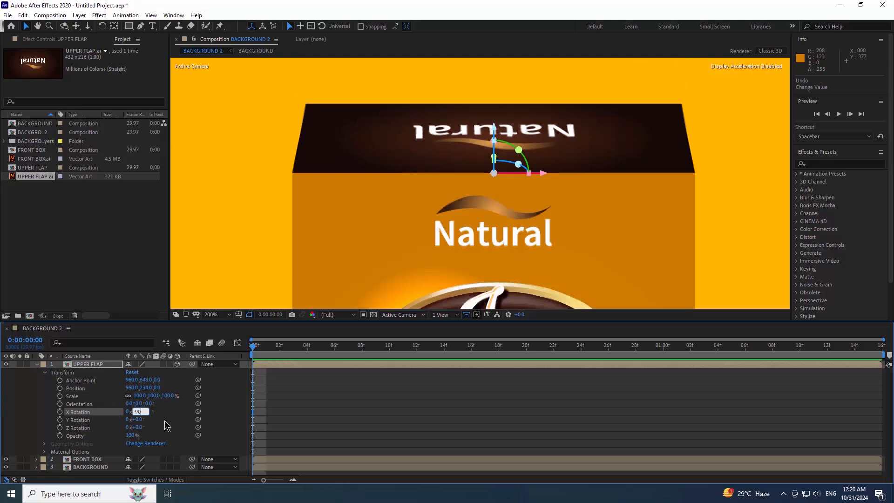
pyautogui.write('90')
pyautogui.press('Return')
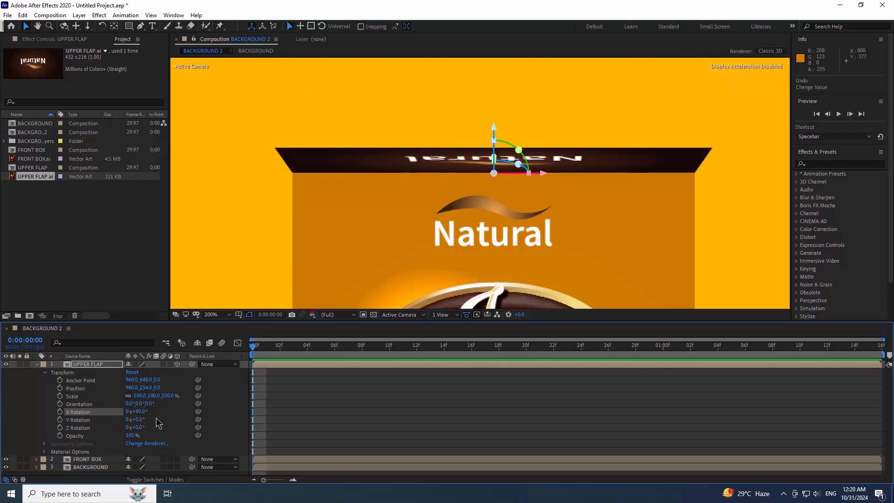
# Set the UPPER FLAP layer's X rotation to -90° to fold it backward from the front panel
pyautogui.moveTo(148, 414); pyautogui.dragTo(142, 412)
pyautogui.click(142, 411)
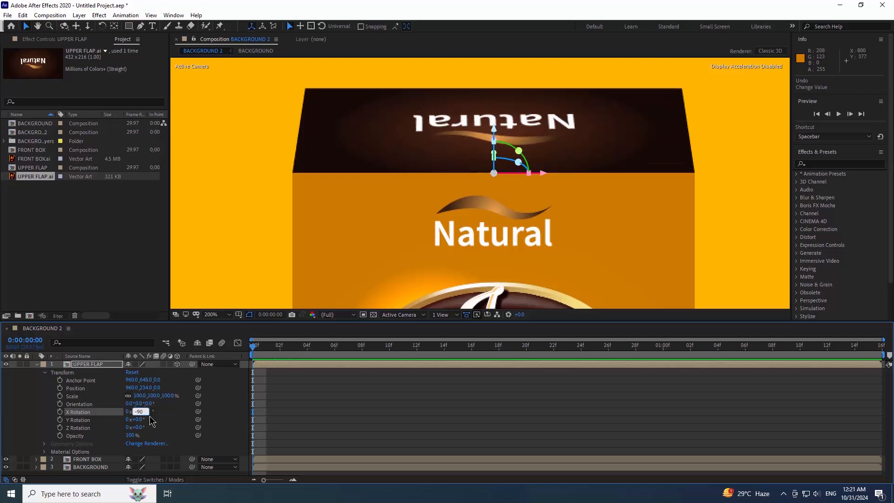
pyautogui.write('-90')
pyautogui.press('Return')
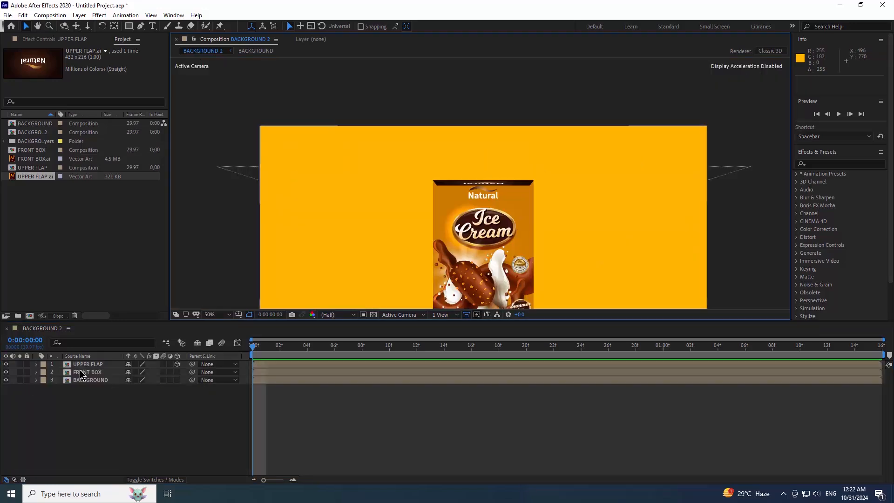
# Make FRONT BOX a 3D layer and parent UPPER FLAP to it
pyautogui.click(84, 372)
pyautogui.click(177, 372)
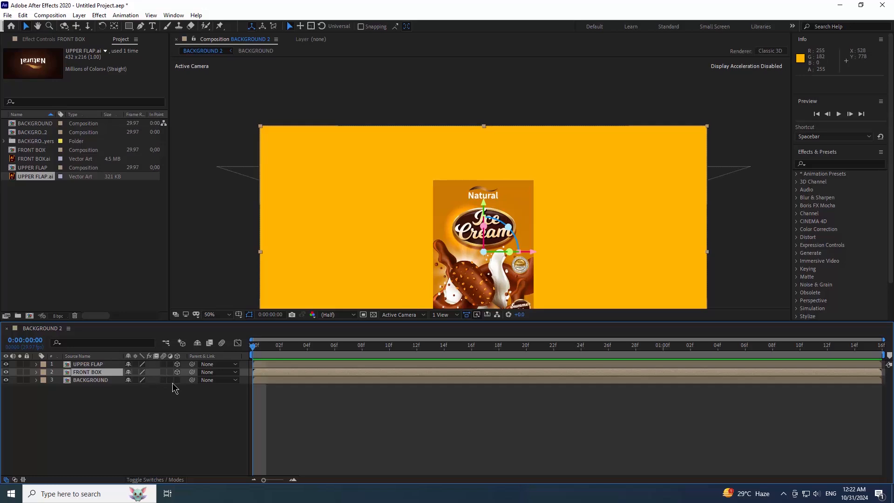
# Try a 36° X rotation on FRONT BOX to check the attached flap, and undo the rotation
pyautogui.moveTo(138, 419); pyautogui.dragTo(154, 417)
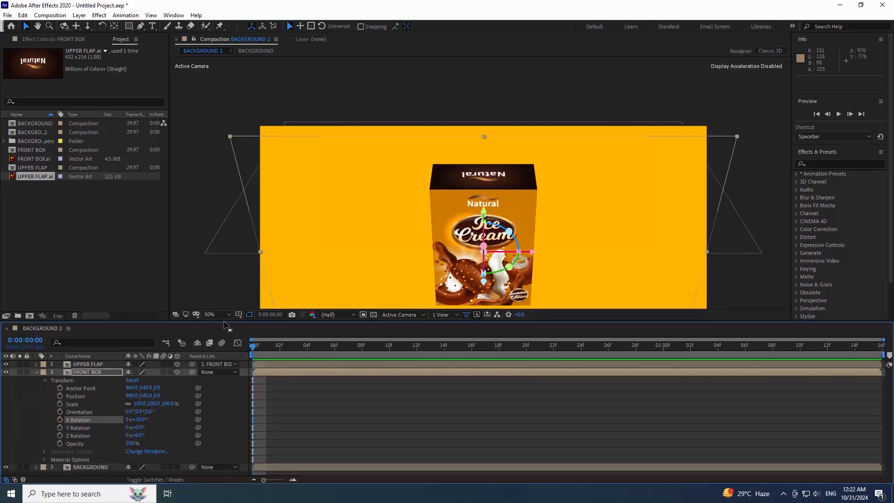
pyautogui.moveTo(225, 323); pyautogui.dragTo(220, 344)
pyautogui.hotkey('ctrl', 'z')
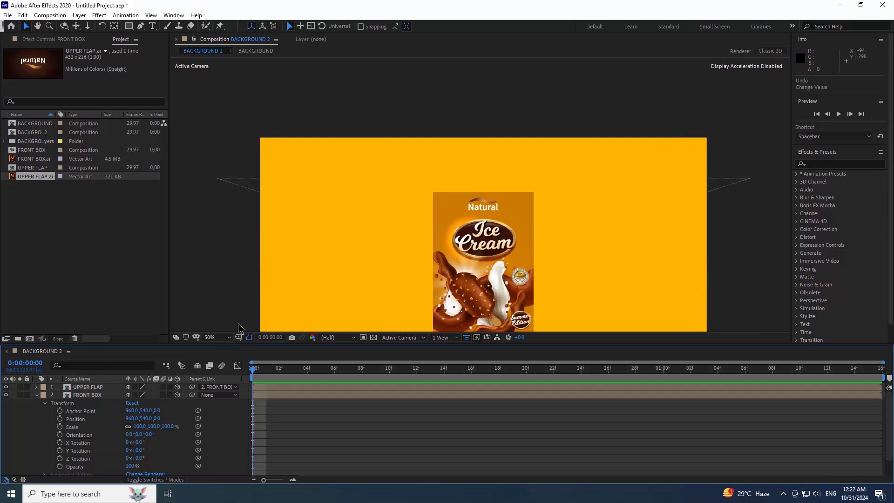
# Import RIGHT SIDE.ai as footage with merged layers and place it above the UPPER FLAP layer in the timeline
pyautogui.hotkey('ctrl', 'i')
pyautogui.click(365, 319)
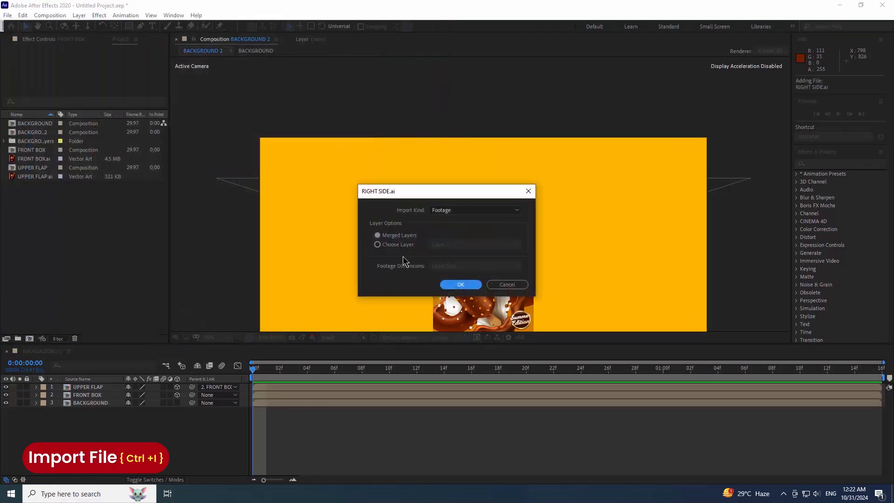
pyautogui.click(460, 284)
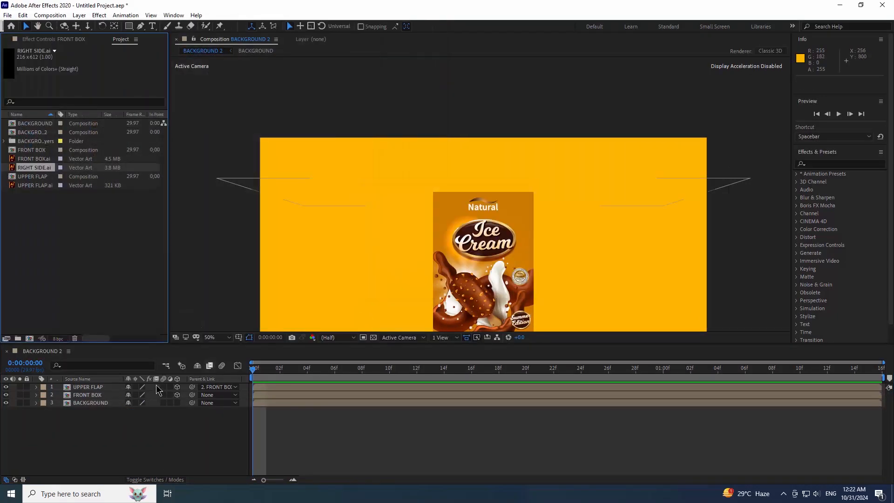
pyautogui.moveTo(93, 380); pyautogui.dragTo(88, 390)
# Pre-compose the RIGHT SIDE.ai layer as RIGHT SIDE, moving all attributes into the new composition
pyautogui.rightClick(87, 390)
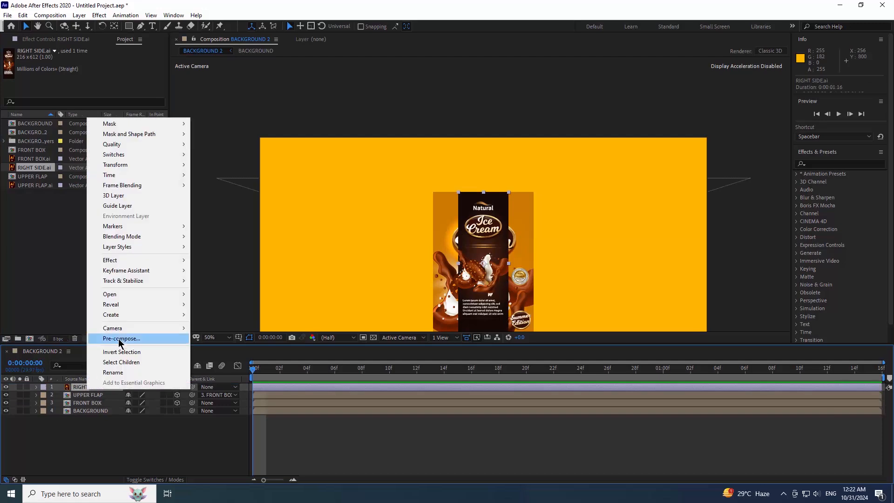
pyautogui.click(120, 339)
pyautogui.write('r')
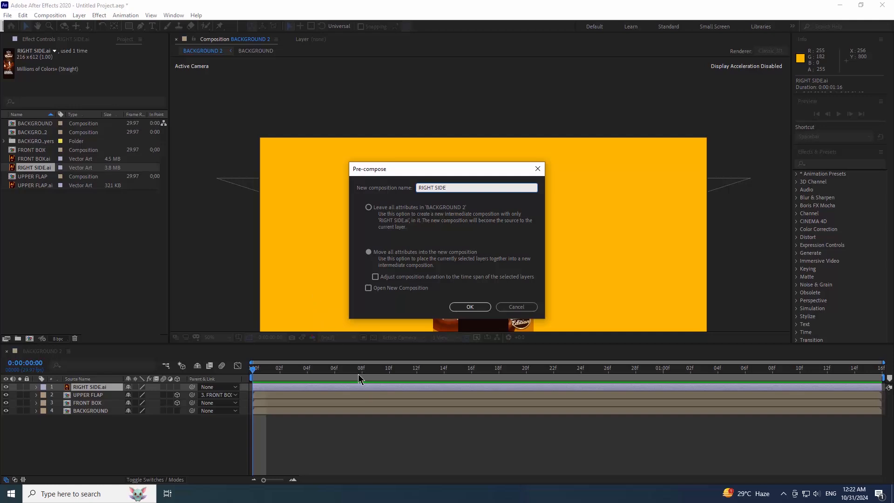
pyautogui.click(469, 307)
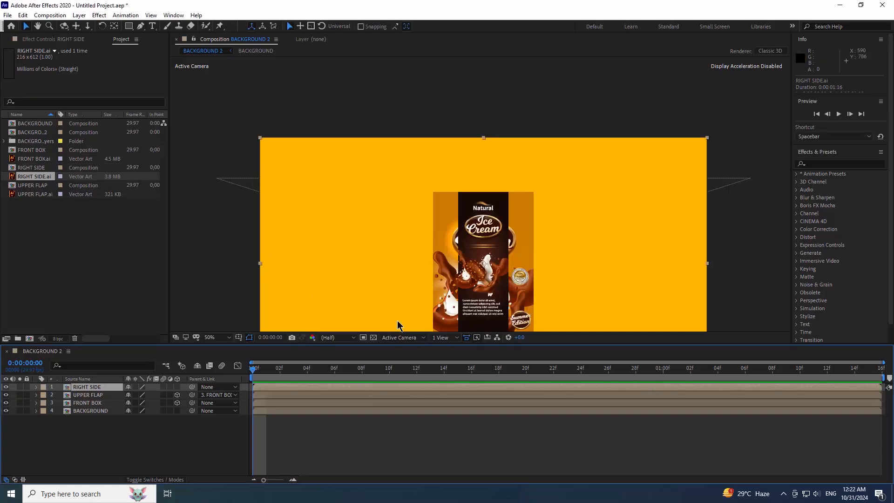
pyautogui.click(176, 388)
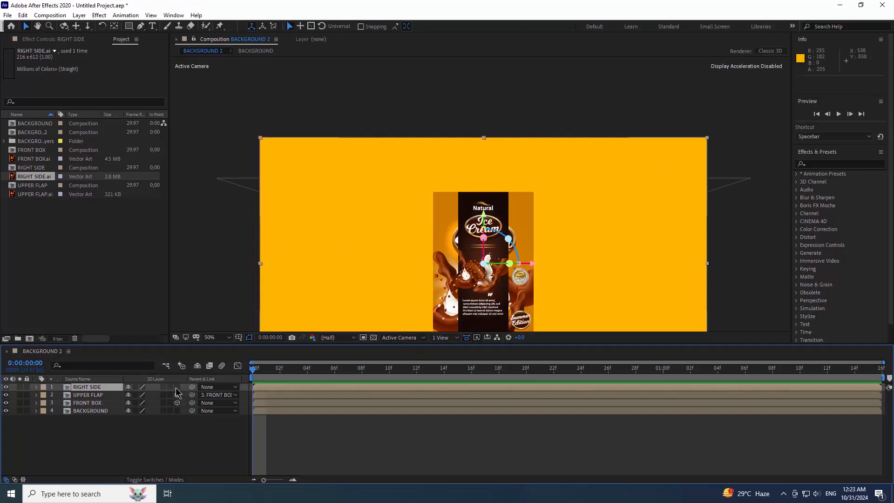
pyautogui.click(177, 387)
pyautogui.click(176, 395)
# Set the RIGHT SIDE layer's anchor point X to 852 so it lies on the panel's left edge
pyautogui.click(37, 388)
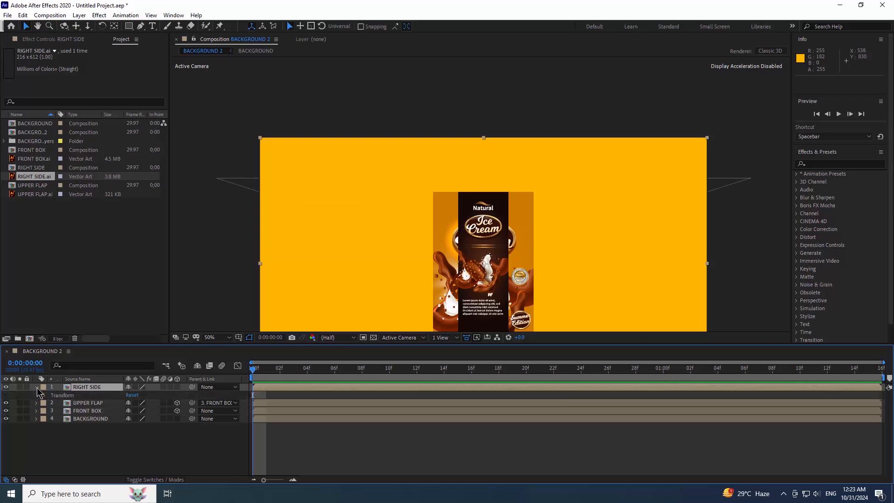
pyautogui.click(46, 395)
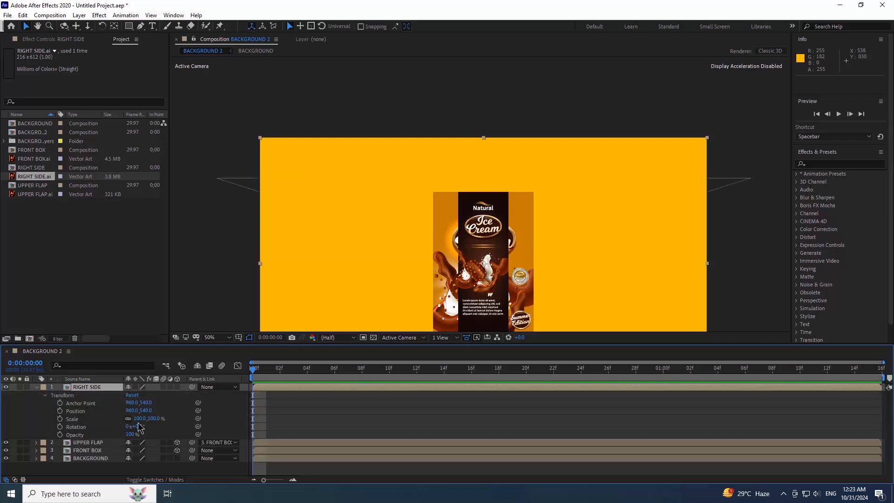
pyautogui.moveTo(126, 403); pyautogui.dragTo(82, 404)
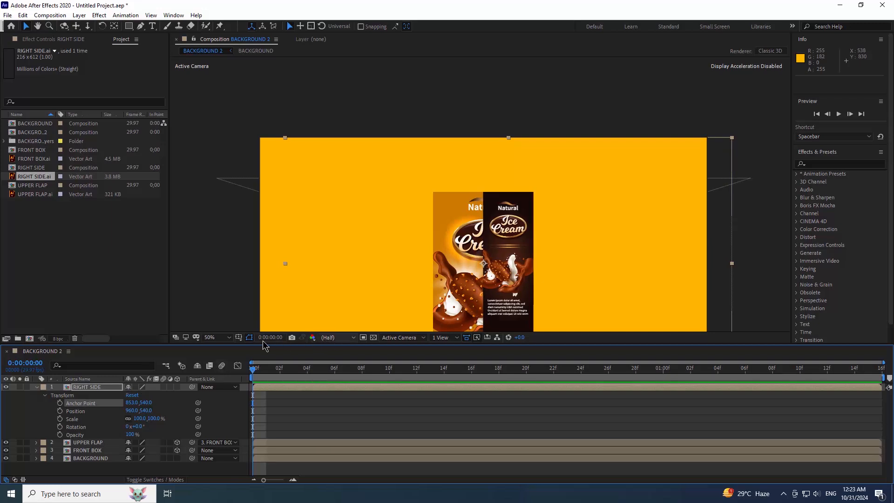
pyautogui.click(216, 338)
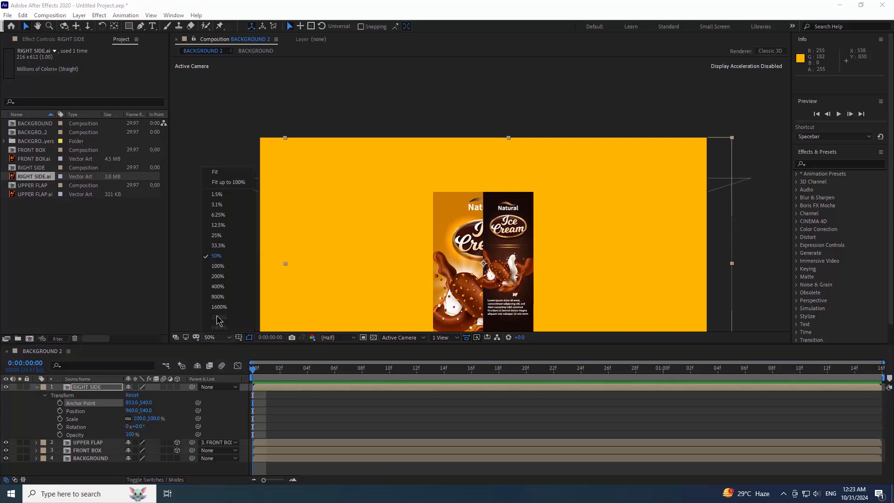
pyautogui.click(223, 277)
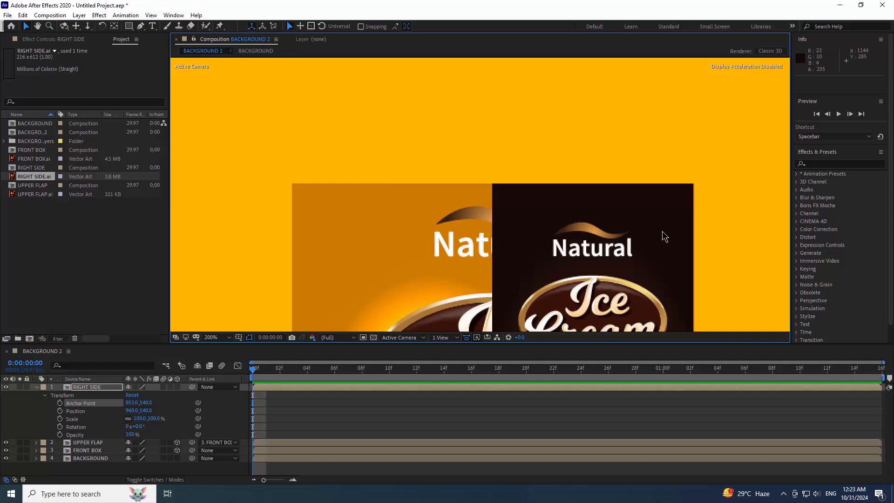
pyautogui.press('space')
pyautogui.moveTo(544, 265); pyautogui.dragTo(543, 129)
pyautogui.moveTo(542, 303); pyautogui.dragTo(536, 176)
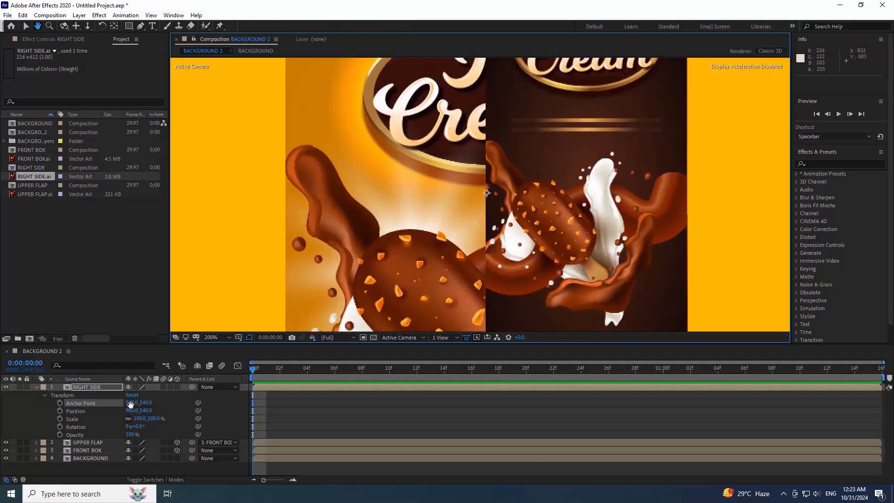
pyautogui.click(130, 403)
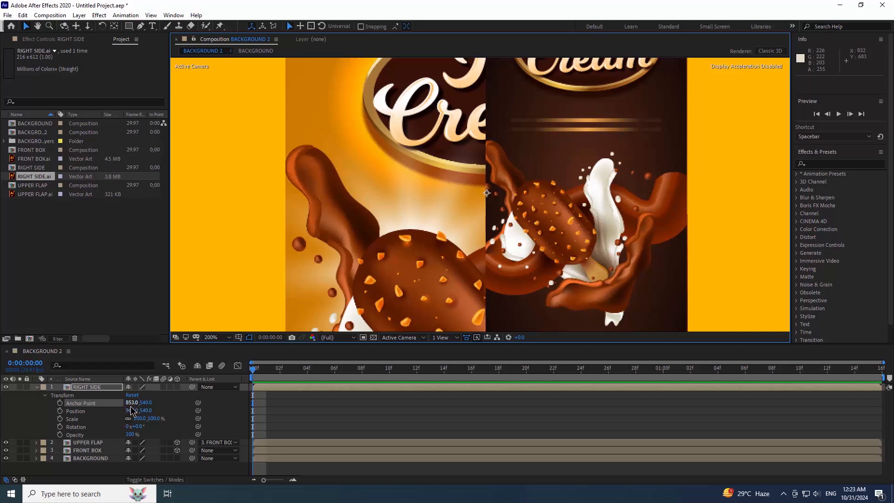
pyautogui.moveTo(130, 403)
pyautogui.mouseDown()
pyautogui.moveTo(119, 401)
pyautogui.moveTo(129, 410)
pyautogui.mouseUp()
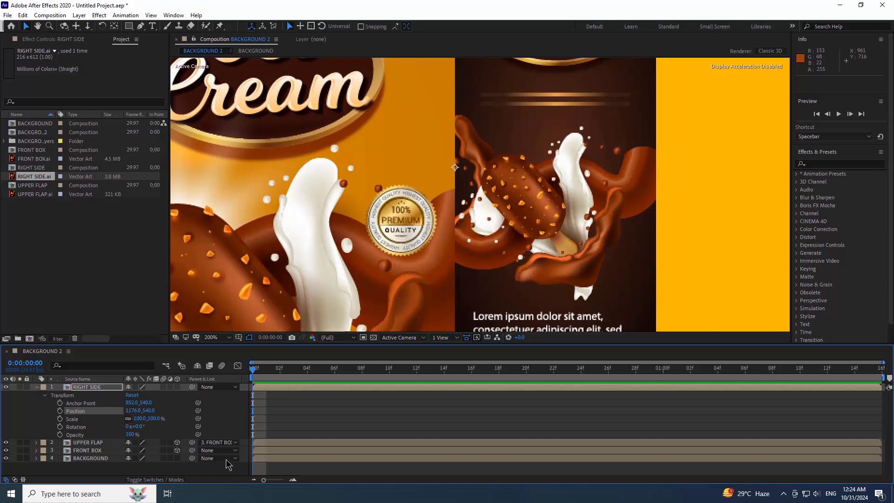
# Align RIGHT SIDE with the front panel's right edge at X position 1176 and make it a 3D layer
pyautogui.click(217, 337)
pyautogui.click(228, 285)
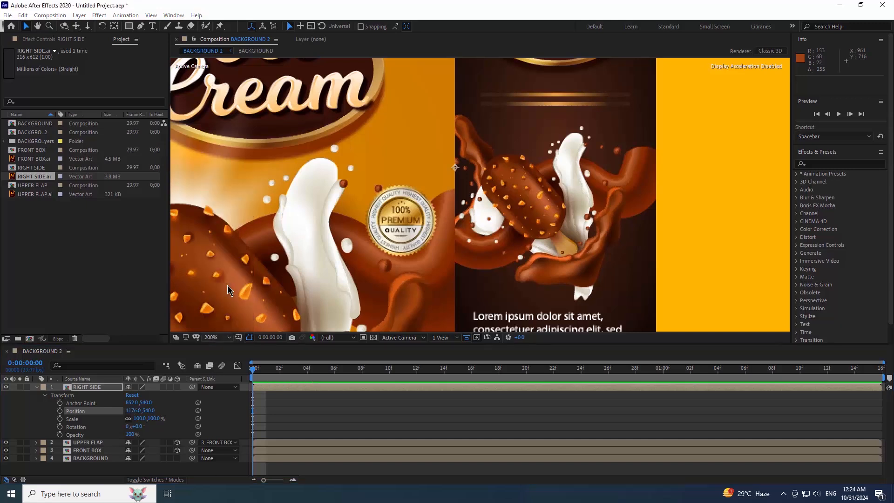
pyautogui.click(131, 412)
pyautogui.press('Up')
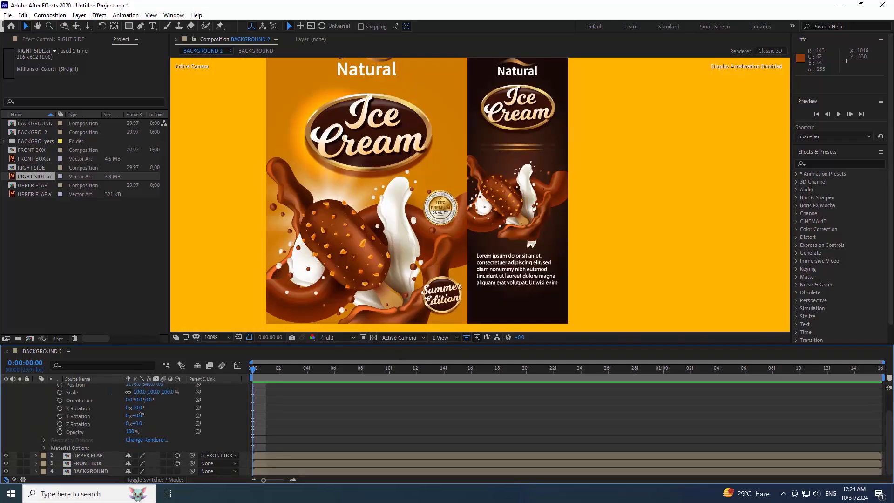
# Set the RIGHT SIDE layer's Y rotation to -90° to fold it behind the front panel's edge
pyautogui.moveTo(138, 415); pyautogui.dragTo(121, 417)
pyautogui.click(138, 416)
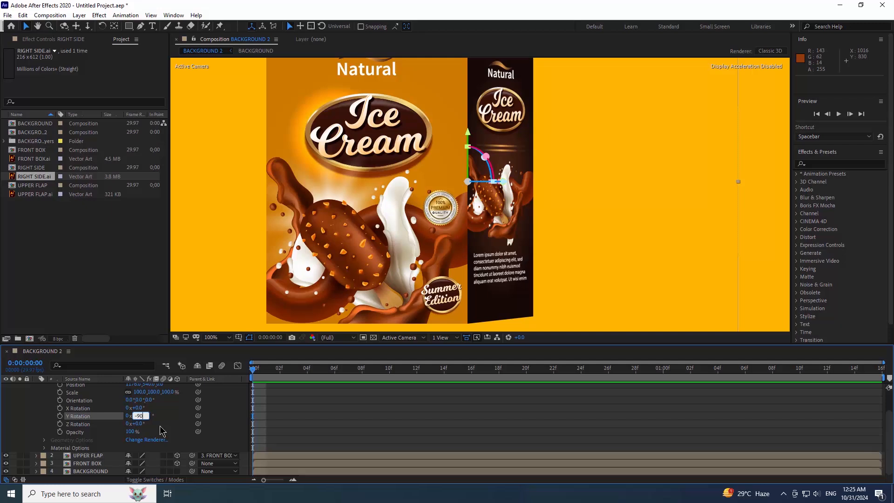
pyautogui.press('Return')
# Parent RIGHT SIDE to FRONT BOX and test the attachment by rotating FRONT BOX around its Y axis
pyautogui.press('u')
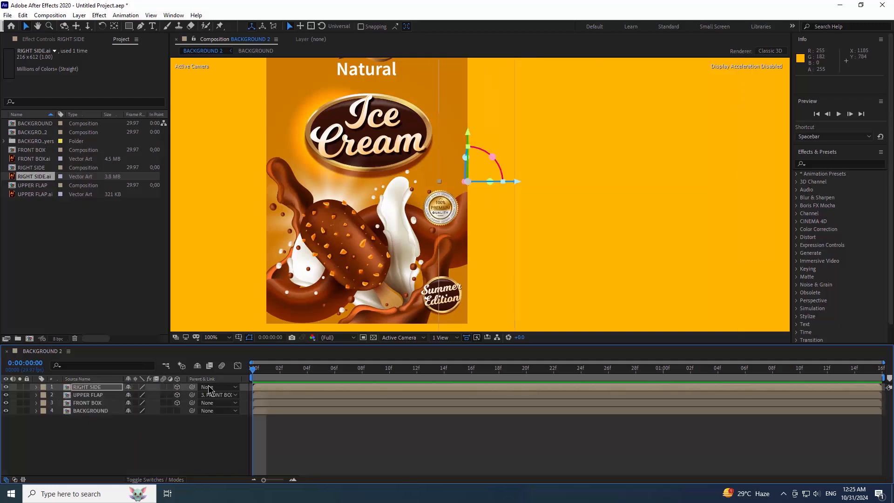
pyautogui.moveTo(192, 387); pyautogui.dragTo(98, 405)
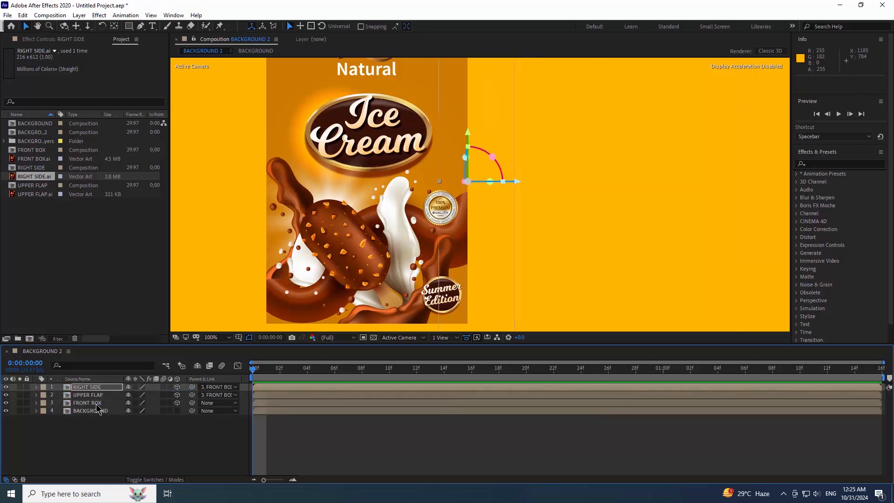
pyautogui.click(36, 403)
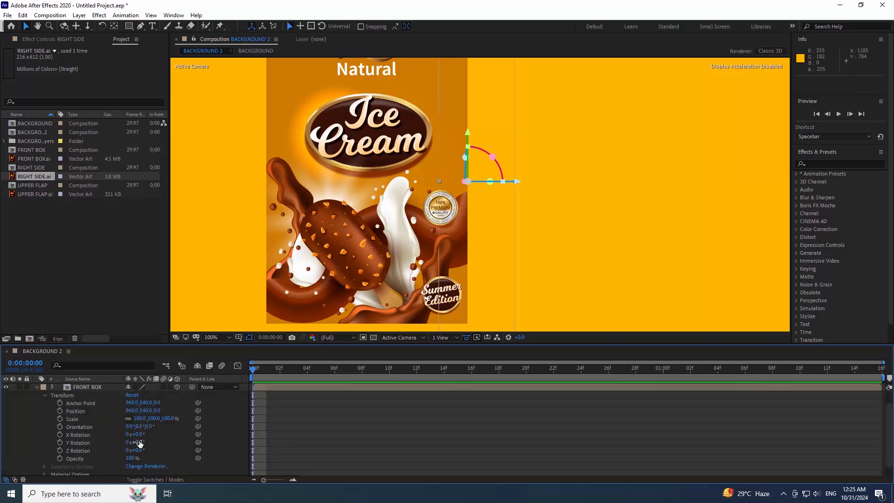
pyautogui.moveTo(138, 441); pyautogui.dragTo(165, 439)
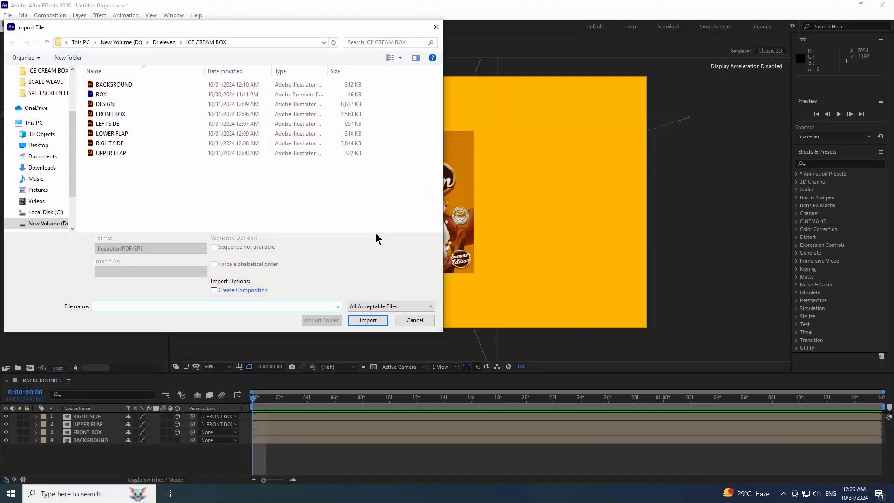
# Import LEFT SIDE.ai as footage with merged layers and place it above the RIGHT SIDE layer in the timeline
pyautogui.click(115, 125)
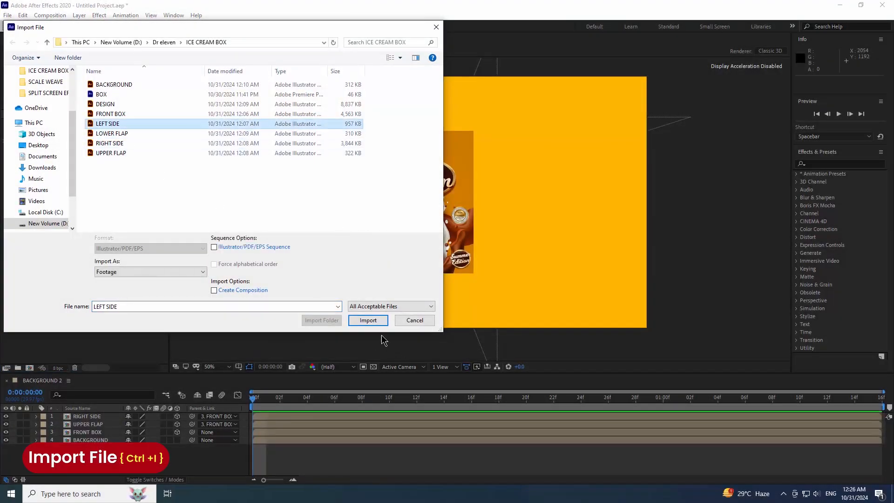
pyautogui.click(368, 321)
pyautogui.click(457, 285)
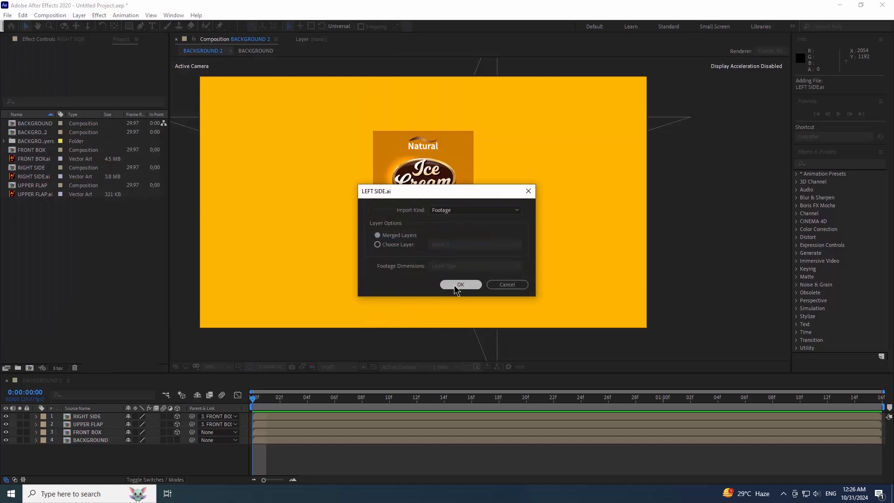
pyautogui.moveTo(17, 209); pyautogui.dragTo(84, 421)
# Pre-compose the LEFT SIDE.ai layer as LEFT SIDE, moving all attributes into the new composition
pyautogui.rightClick(83, 421)
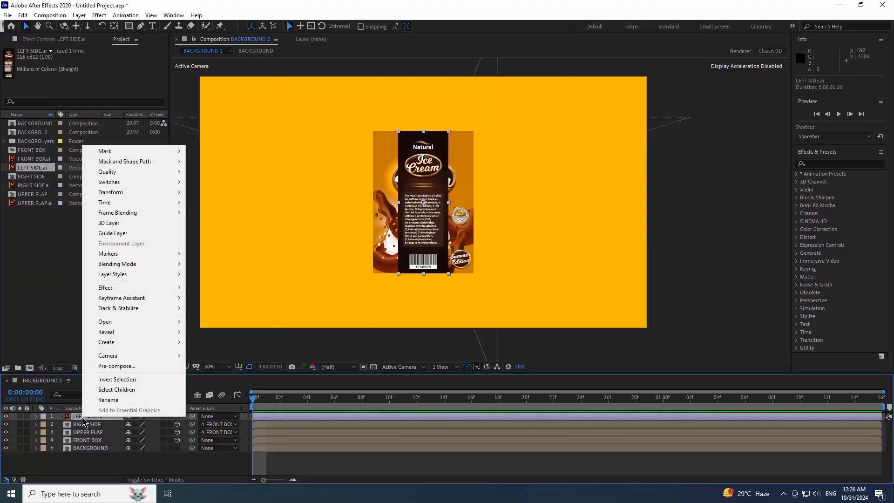
pyautogui.click(114, 366)
pyautogui.press('BackSpace')
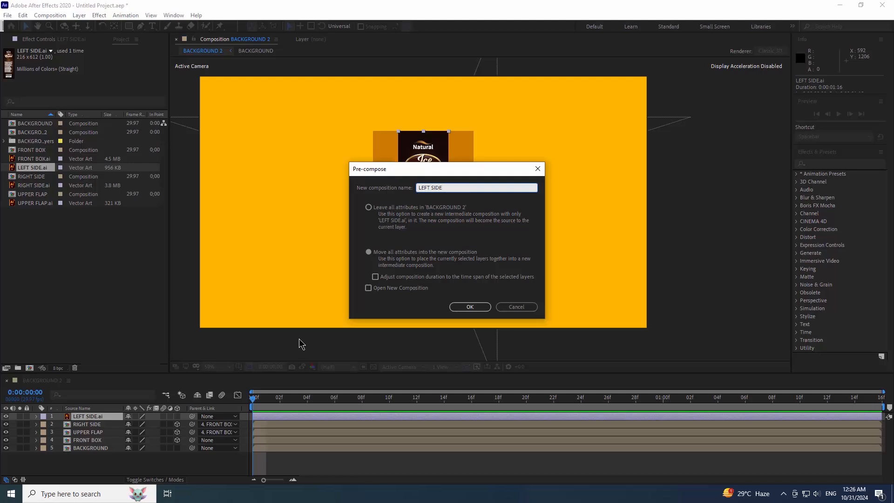
pyautogui.click(470, 307)
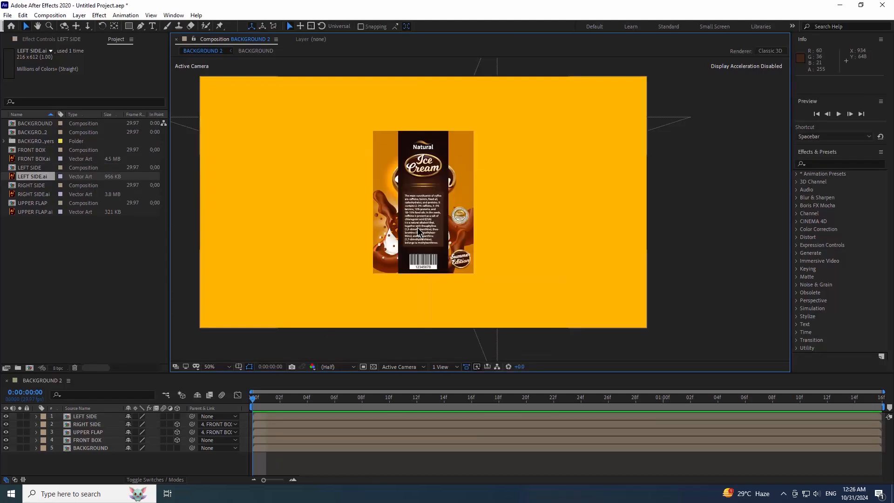
# Align LEFT SIDE with the front panel's left edge by setting its X position to 744
pyautogui.click(179, 415)
pyautogui.click(179, 416)
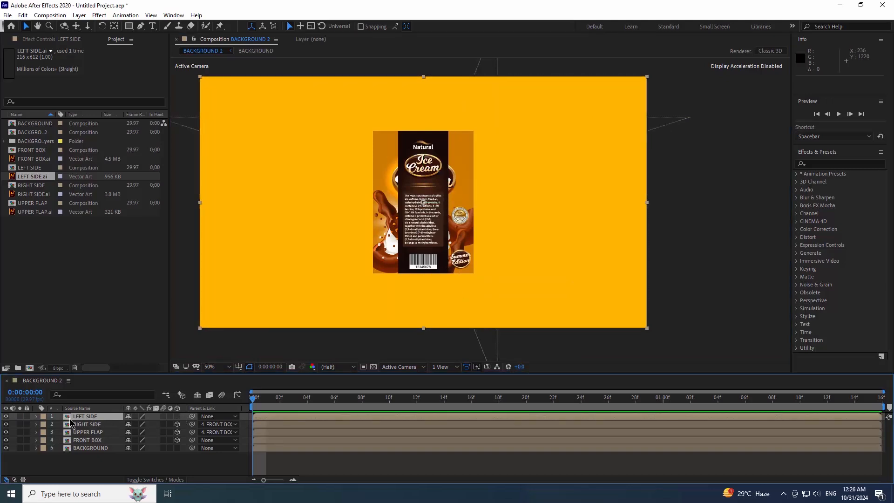
pyautogui.click(36, 417)
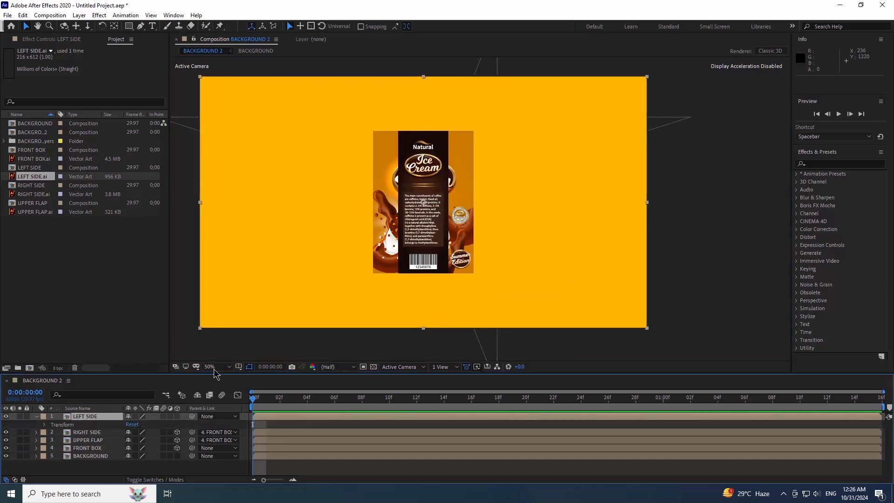
pyautogui.click(216, 368)
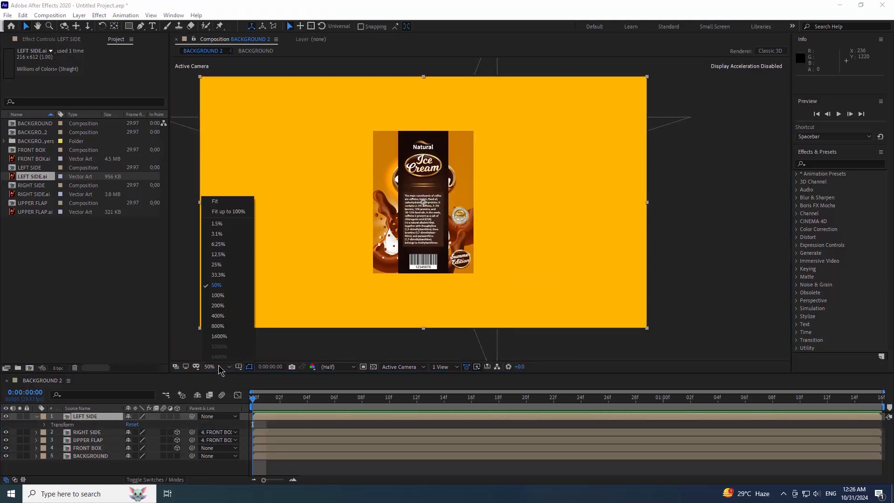
pyautogui.click(218, 316)
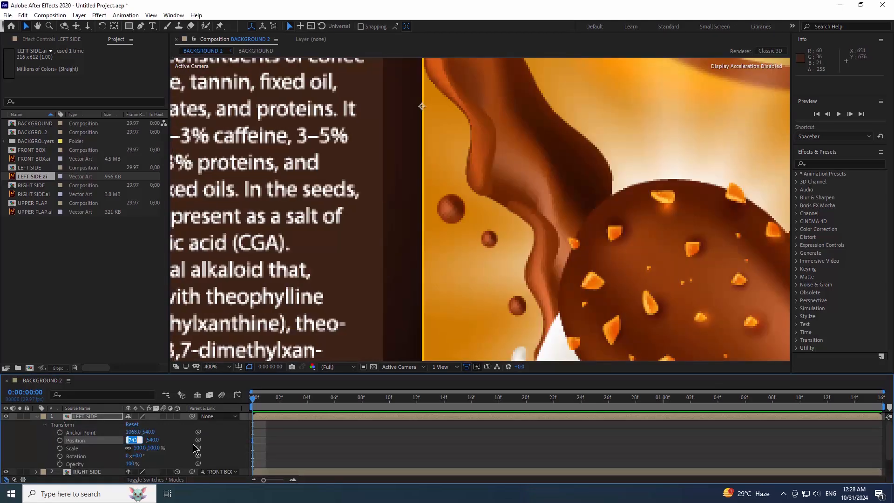
pyautogui.press('Up')
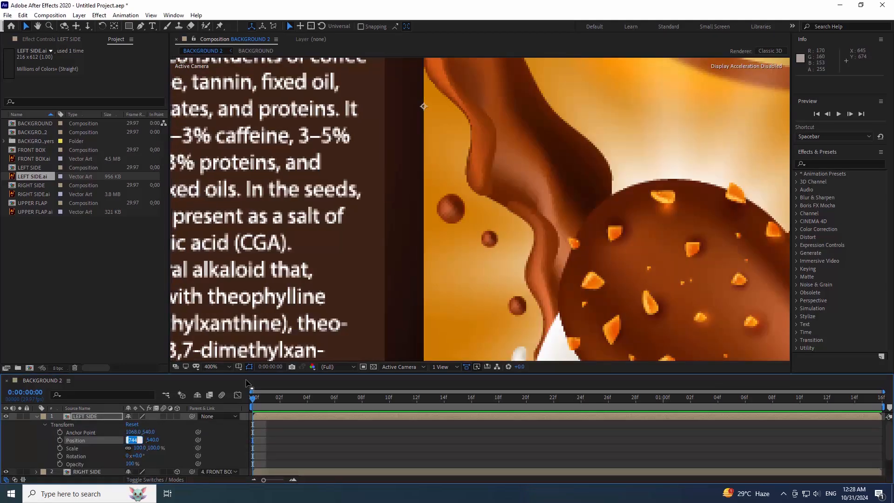
pyautogui.click(210, 367)
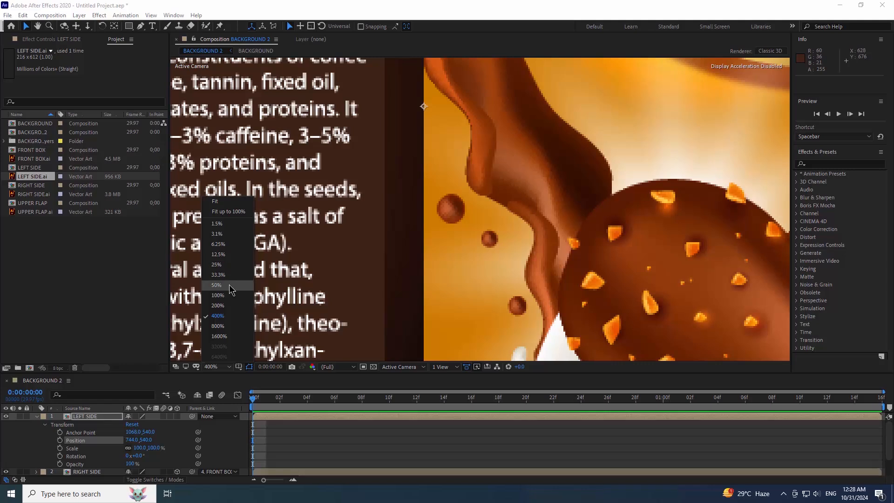
pyautogui.click(219, 295)
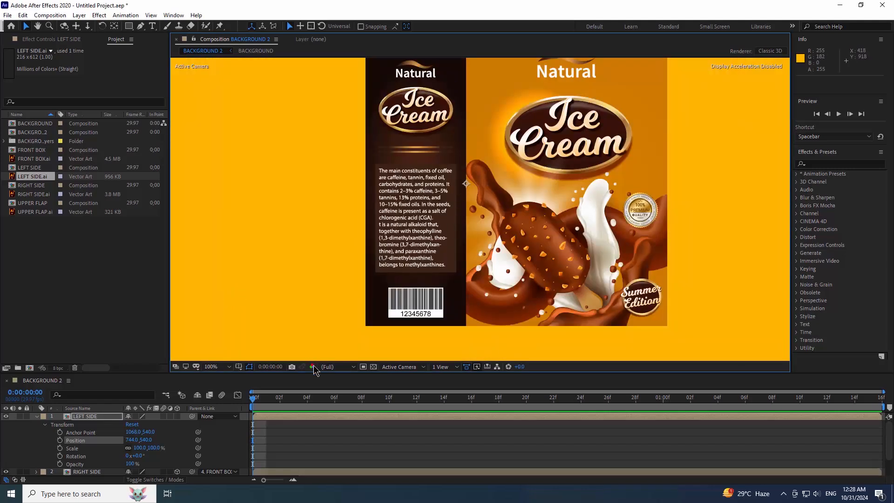
# Make LEFT SIDE a 3D layer and set its Y rotation to 90° to fold it behind the front panel
pyautogui.click(177, 416)
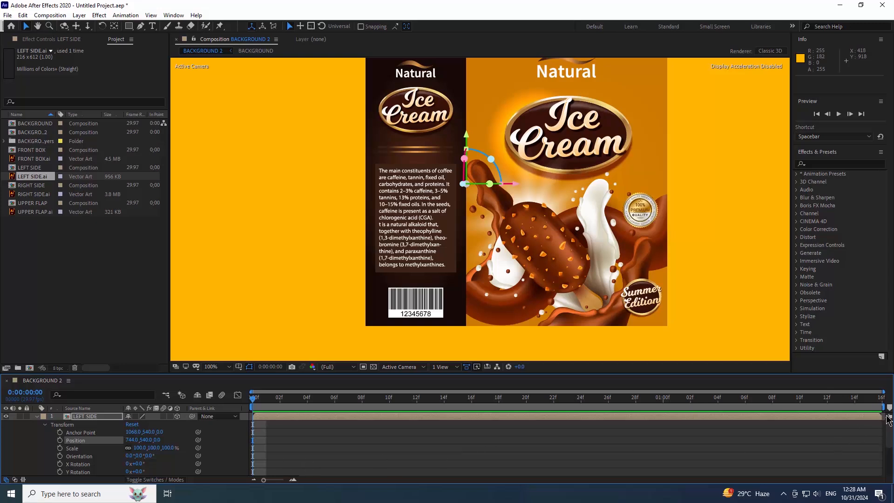
pyautogui.moveTo(889, 438); pyautogui.dragTo(889, 447)
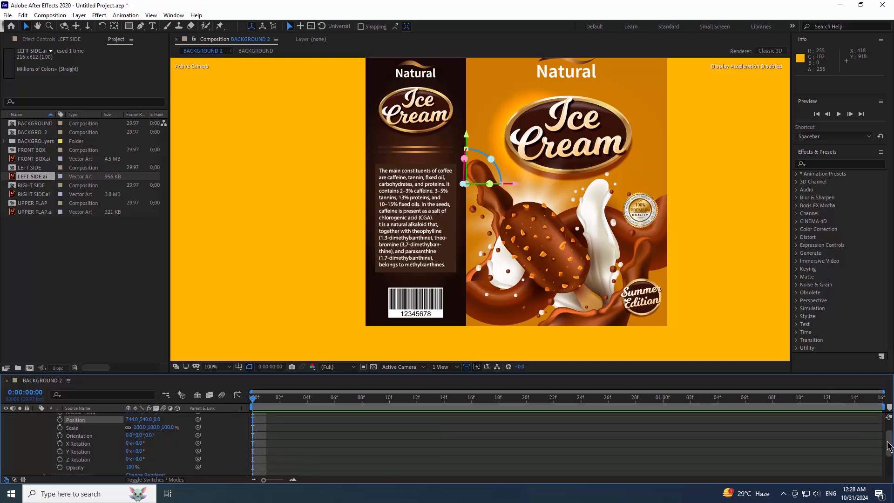
pyautogui.moveTo(138, 452)
pyautogui.mouseDown()
pyautogui.moveTo(173, 450)
pyautogui.moveTo(141, 456)
pyautogui.mouseUp()
pyautogui.click(139, 452)
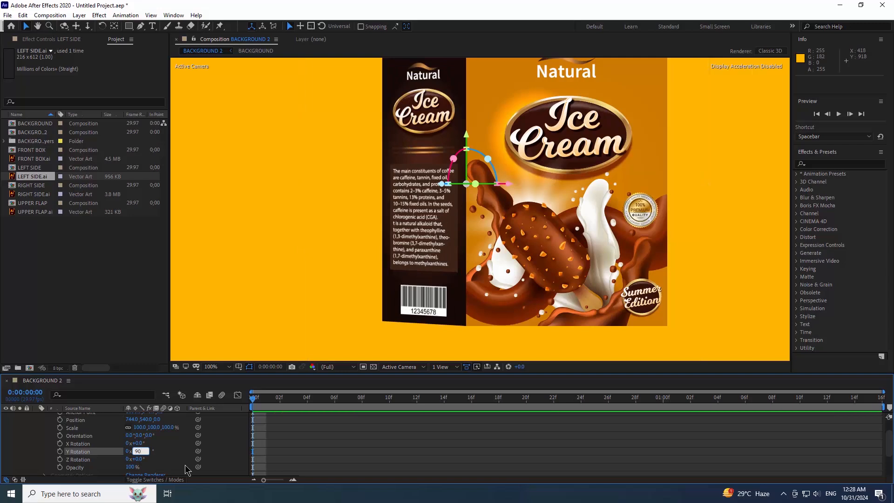
pyautogui.press('Return')
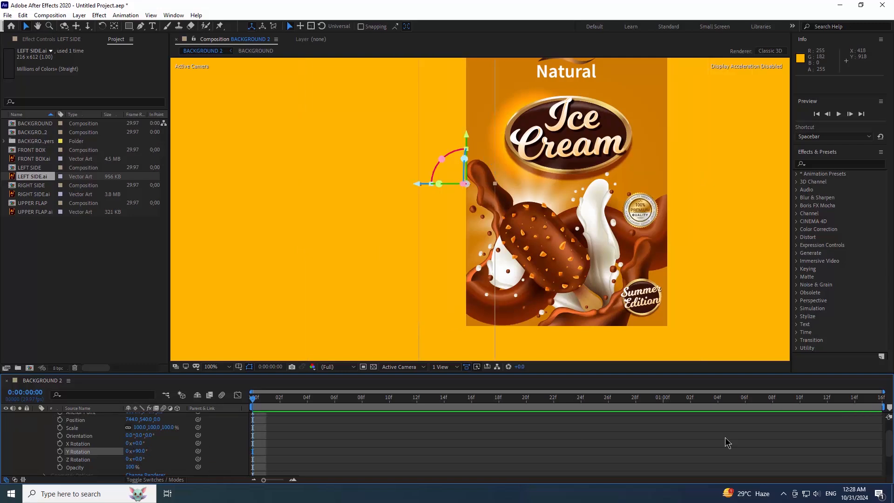
pyautogui.moveTo(889, 443); pyautogui.dragTo(890, 421)
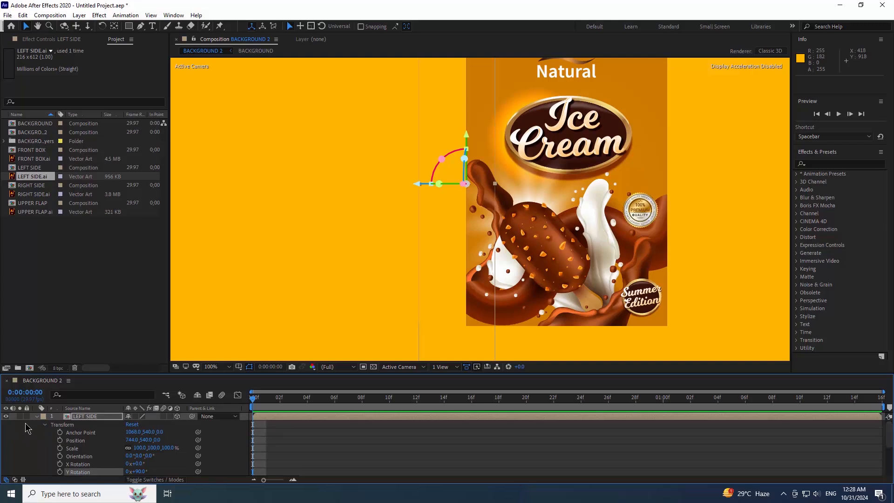
pyautogui.click(38, 416)
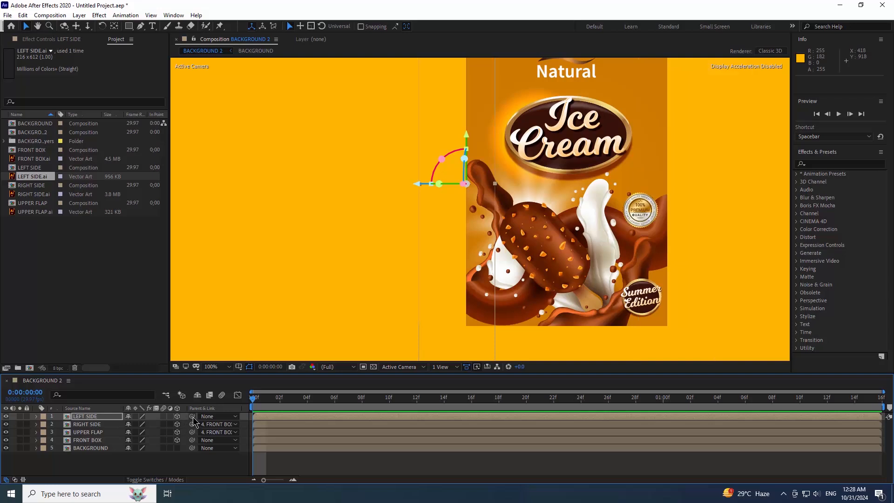
# Parent LEFT SIDE to FRONT BOX and check the assembled box by rotating FRONT BOX around its Y axis
pyautogui.moveTo(192, 417); pyautogui.dragTo(98, 445)
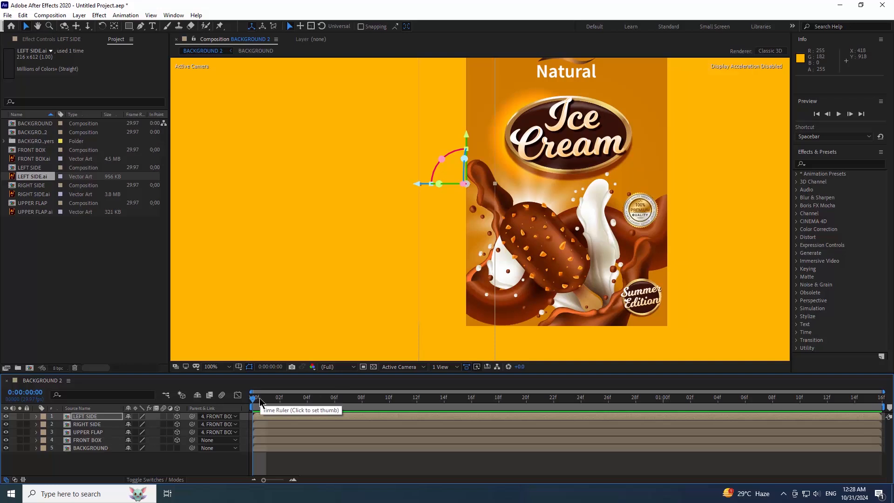
pyautogui.click(87, 440)
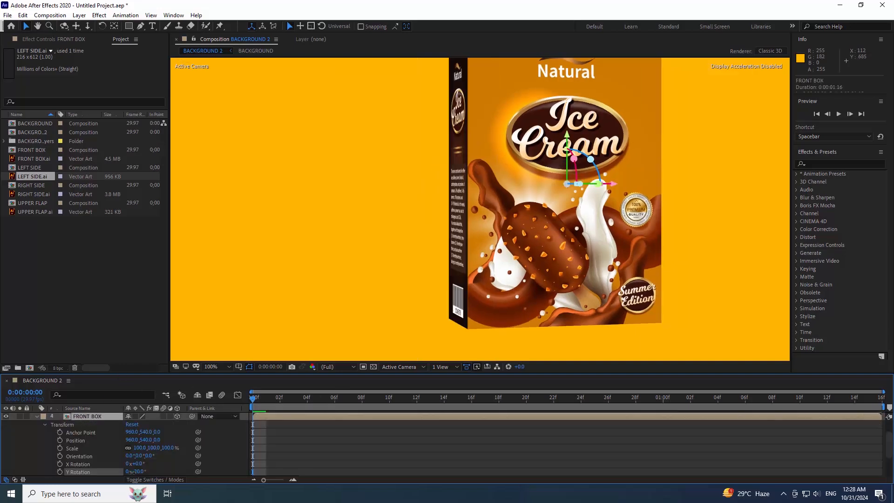
pyautogui.moveTo(135, 471); pyautogui.dragTo(223, 476)
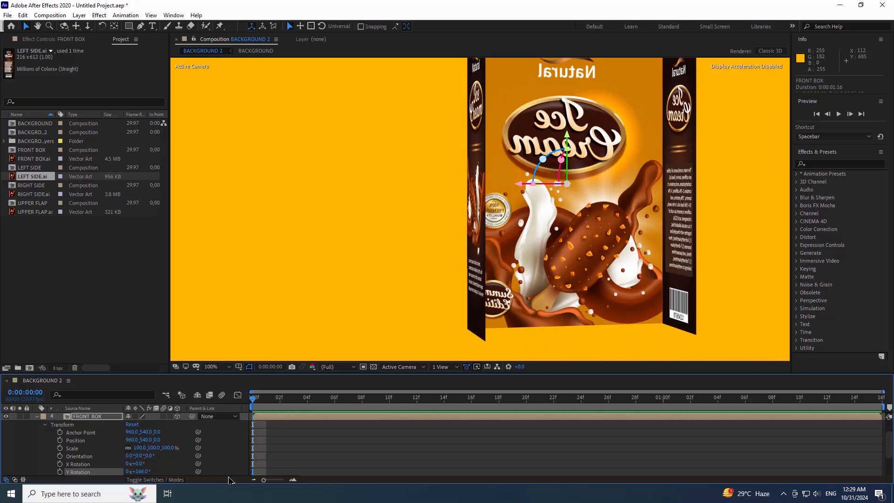
pyautogui.hotkey('ctrl', 'z')
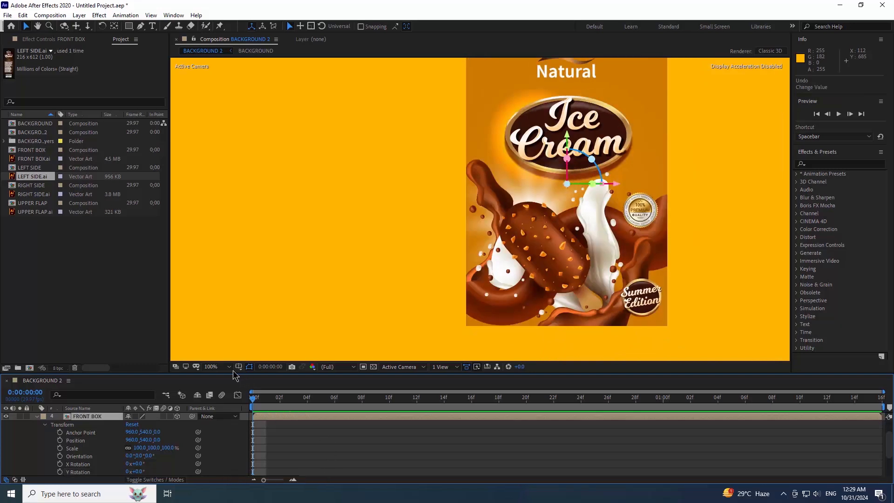
pyautogui.click(219, 367)
pyautogui.click(225, 286)
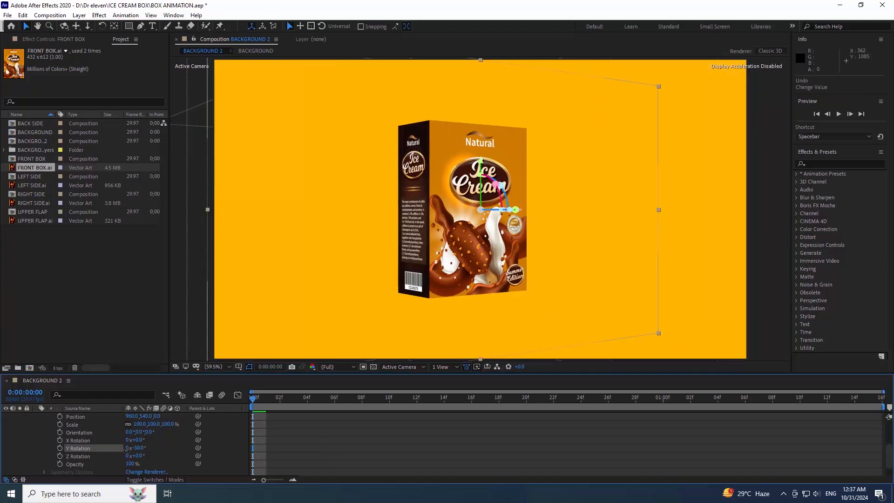
pyautogui.moveTo(126, 450); pyautogui.dragTo(231, 453)
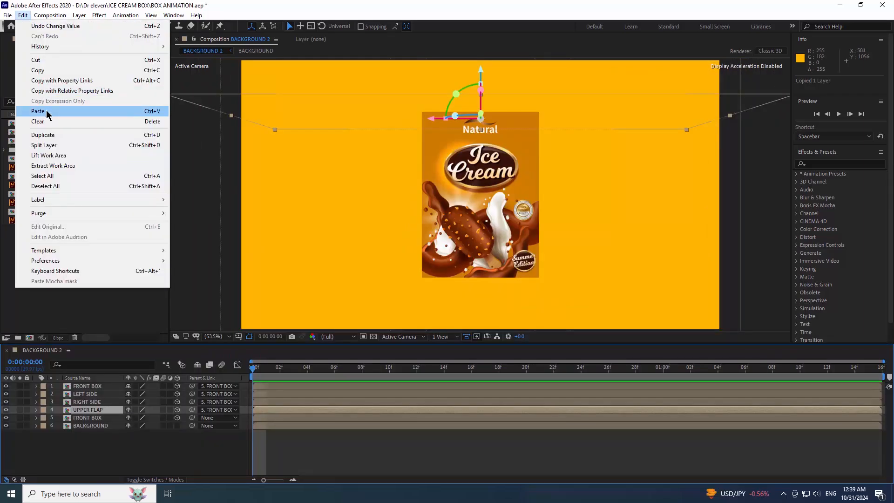
# Paste a copy of the UPPER FLAP layer, move it down to the box's bottom edge, and check it by rotating FRONT BOX around X
pyautogui.click(47, 114)
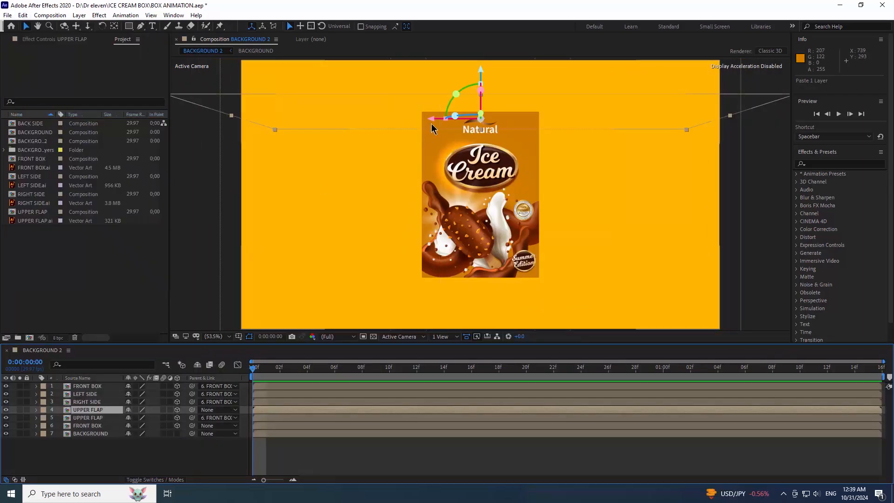
pyautogui.moveTo(481, 70); pyautogui.dragTo(484, 235)
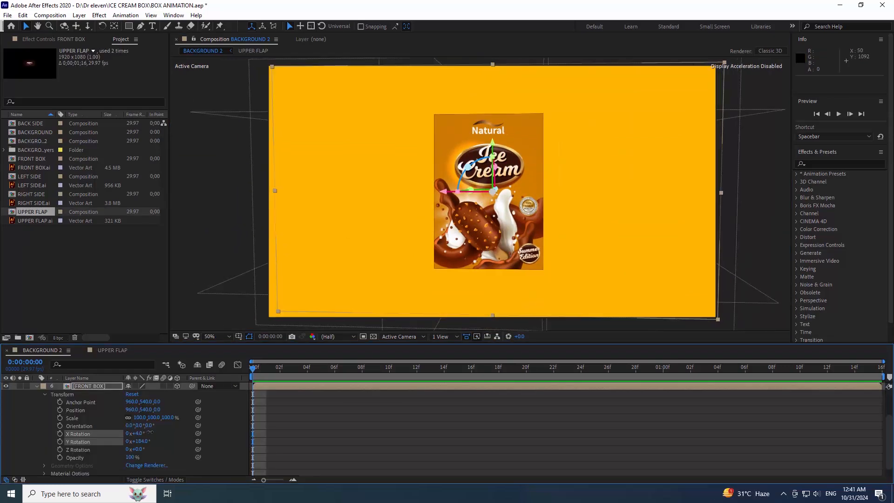
pyautogui.moveTo(150, 431); pyautogui.dragTo(326, 439)
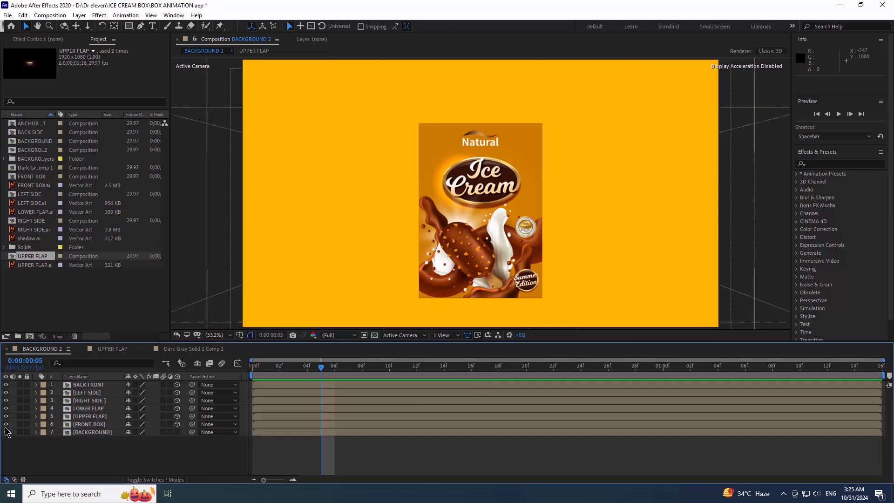
# Hide all six box panel layers and import LOWER FLAP.ai as footage with merged layers
pyautogui.moveTo(7, 420); pyautogui.dragTo(7, 384)
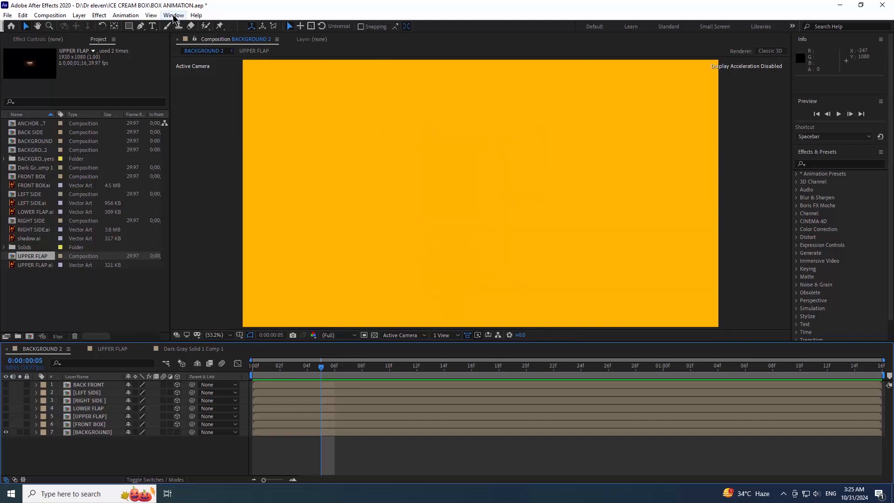
pyautogui.rightClick(53, 295)
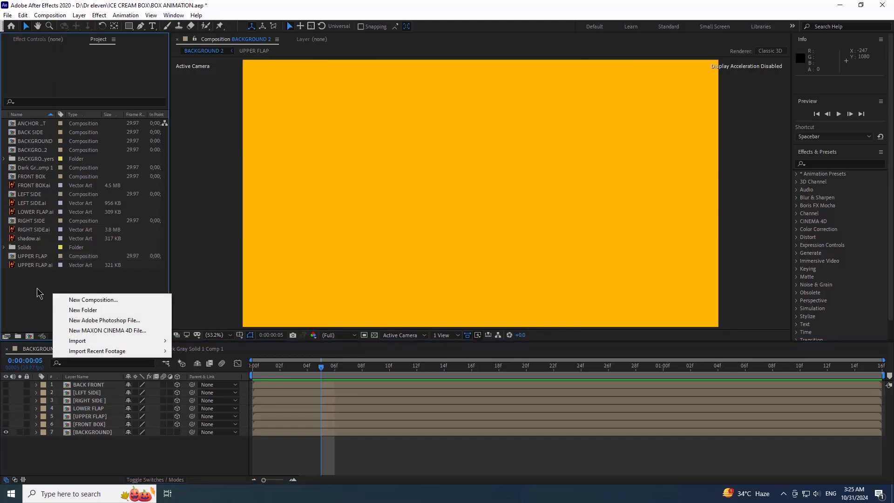
pyautogui.moveTo(105, 341)
pyautogui.click(193, 340)
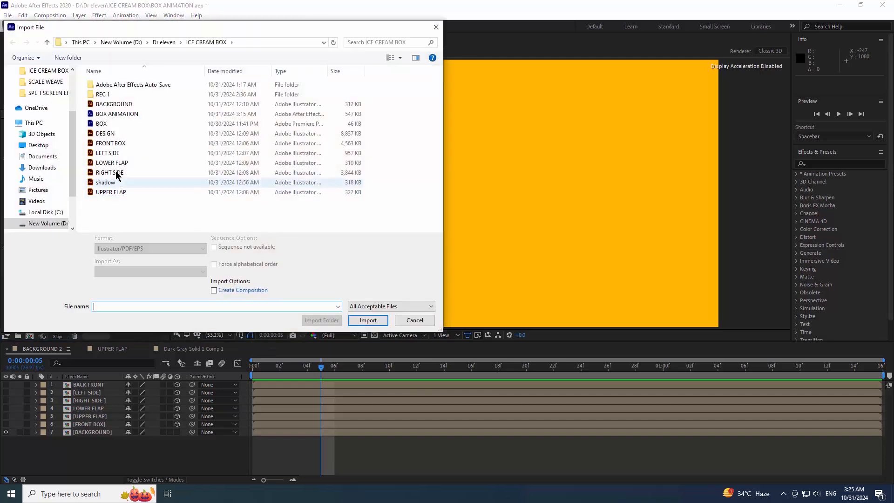
pyautogui.click(113, 163)
pyautogui.click(367, 320)
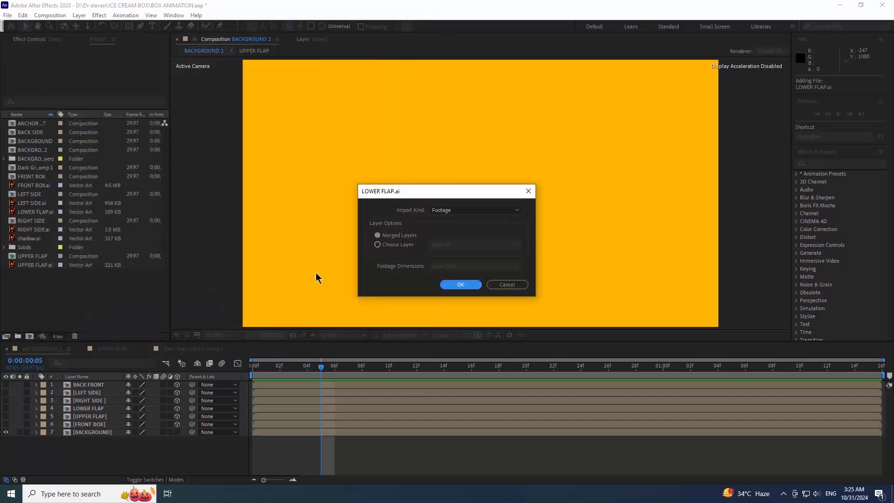
pyautogui.click(461, 284)
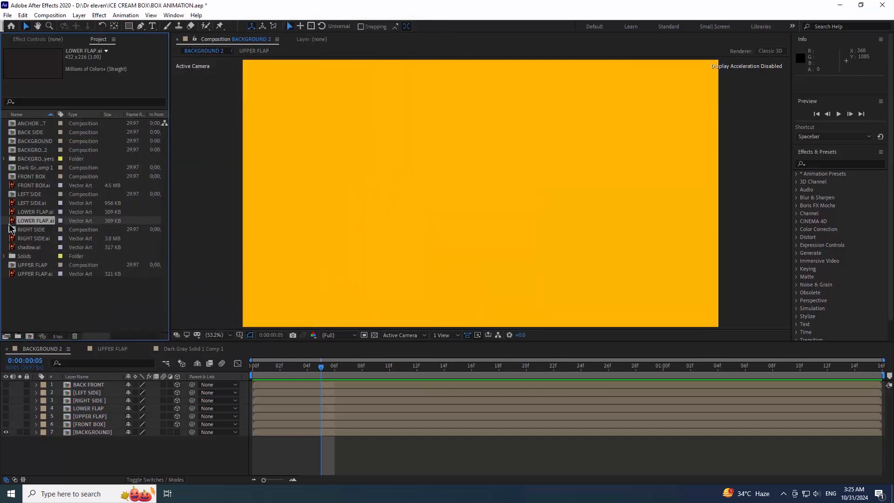
# Place LOWER FLAP.ai directly above the BACKGROUND layer and pre-compose it as CENTRAL POINT
pyautogui.moveTo(10, 225); pyautogui.dragTo(92, 432)
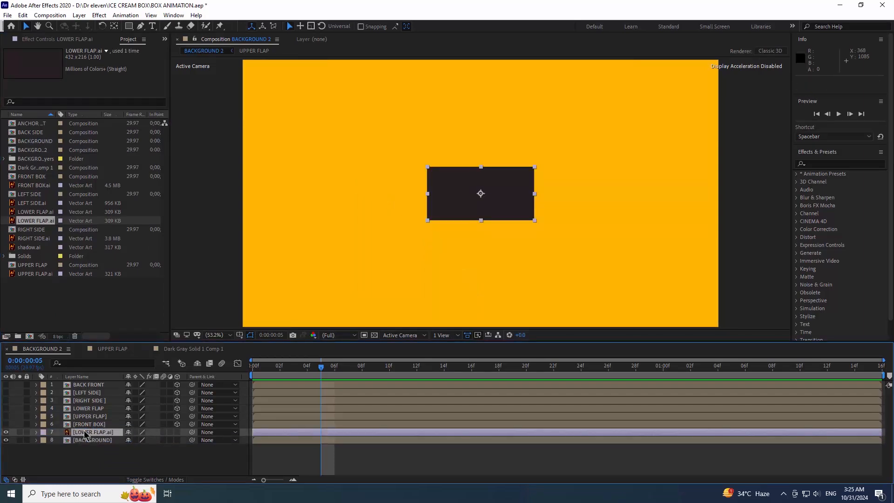
pyautogui.rightClick(85, 435)
pyautogui.click(162, 381)
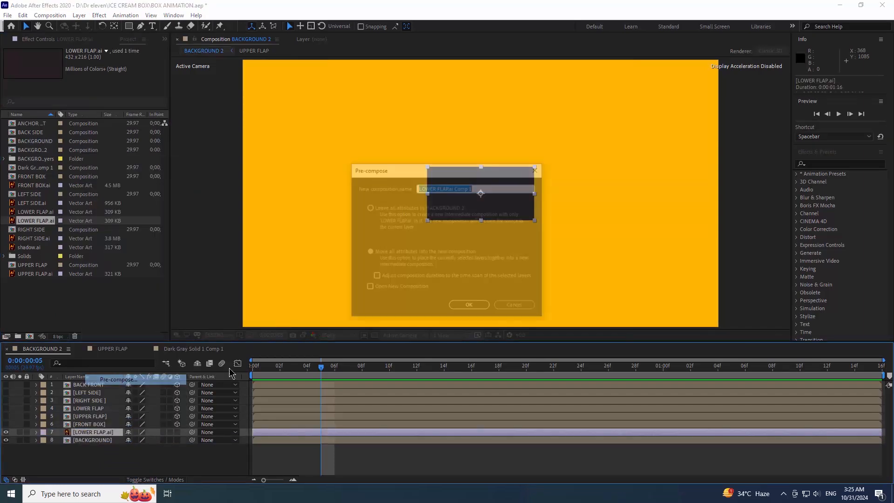
pyautogui.press('BackSpace')
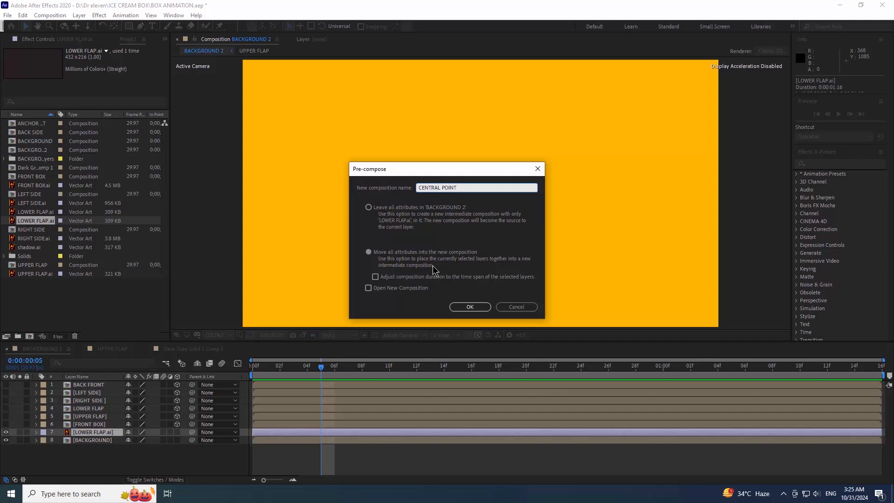
pyautogui.press('Return')
# Make CENTRAL POINT a 3D layer and show all the box panel layers again
pyautogui.moveTo(5, 435); pyautogui.dragTo(6, 384)
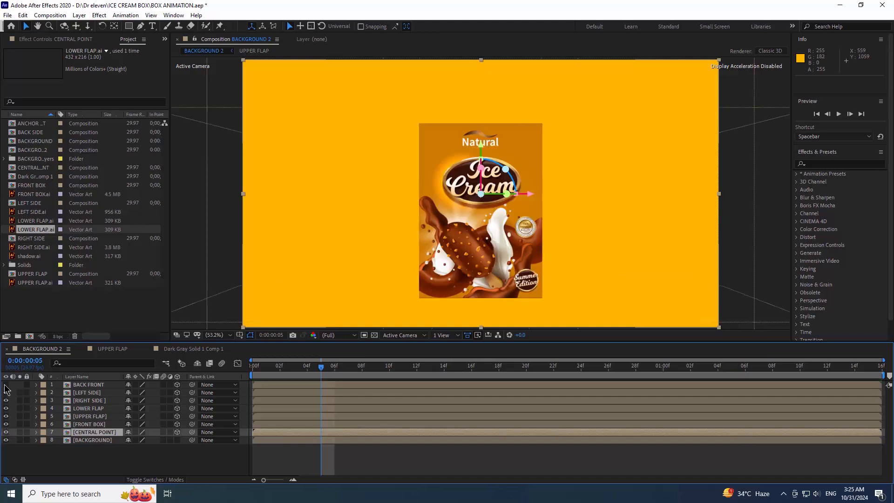
pyautogui.click(98, 456)
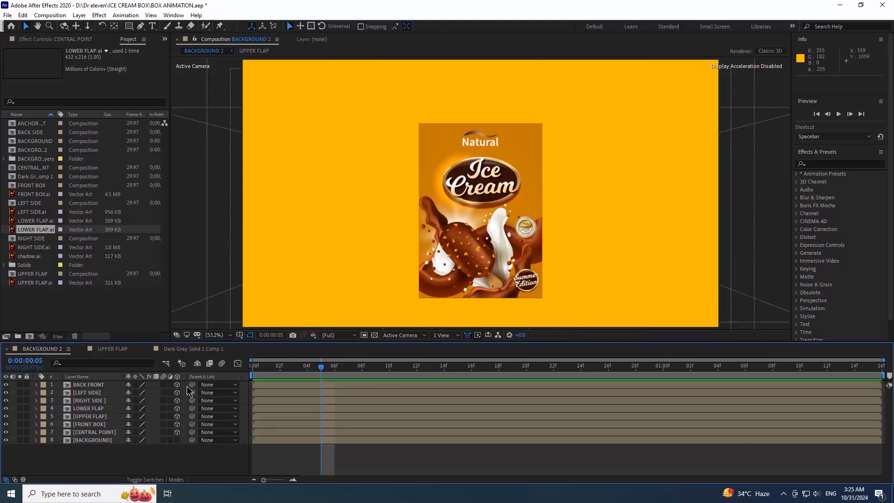
# Parent the six box panel layers, BACK FRONT through FRONT BOX, to the CENTRAL POINT layer
pyautogui.moveTo(193, 385); pyautogui.dragTo(111, 432)
pyautogui.moveTo(191, 392); pyautogui.dragTo(98, 432)
pyautogui.moveTo(192, 401); pyautogui.dragTo(127, 433)
pyautogui.moveTo(192, 417); pyautogui.dragTo(118, 432)
pyautogui.moveTo(191, 424); pyautogui.dragTo(112, 434)
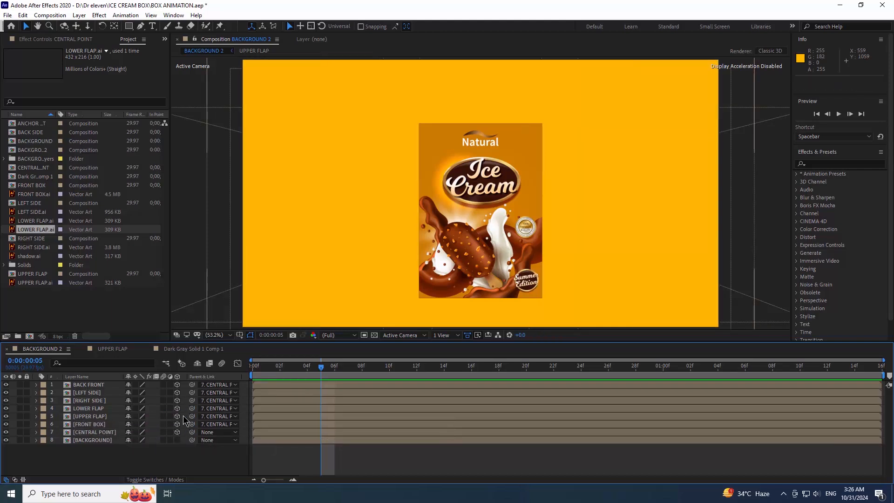
# Tilt the whole box by setting CENTRAL POINT's X Rotation to -15° and Y Rotation to 15°
pyautogui.click(102, 433)
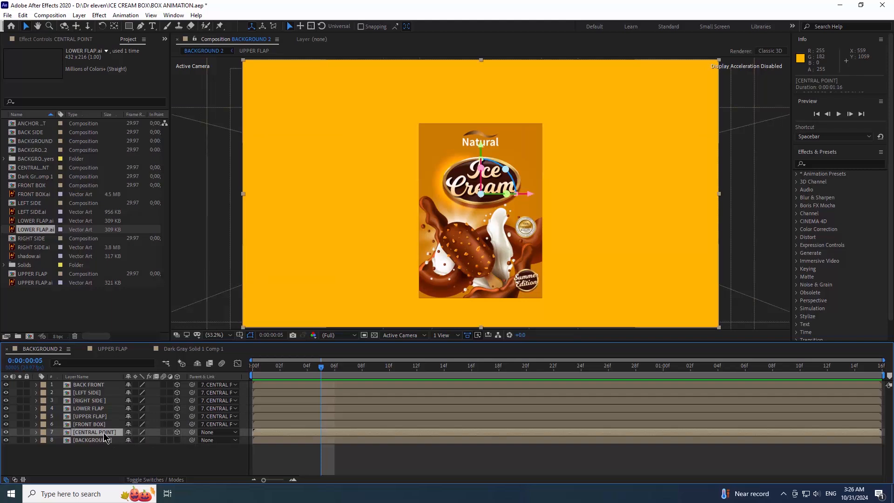
pyautogui.click(36, 433)
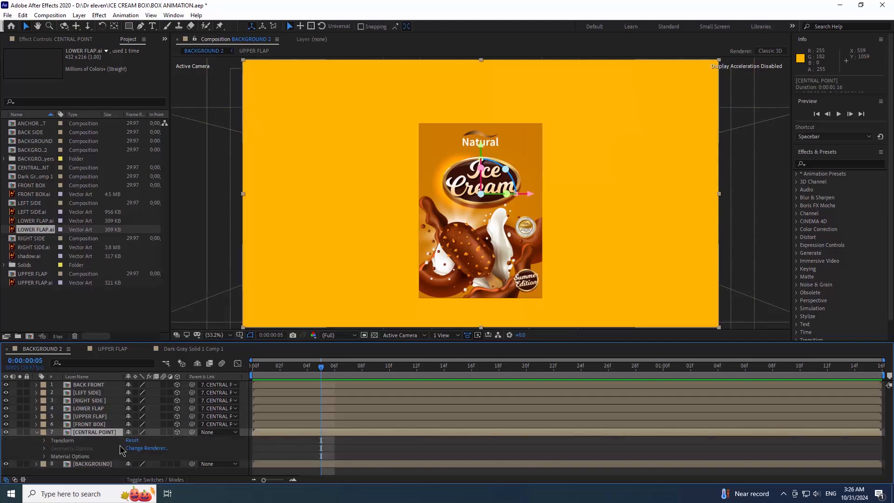
pyautogui.click(44, 440)
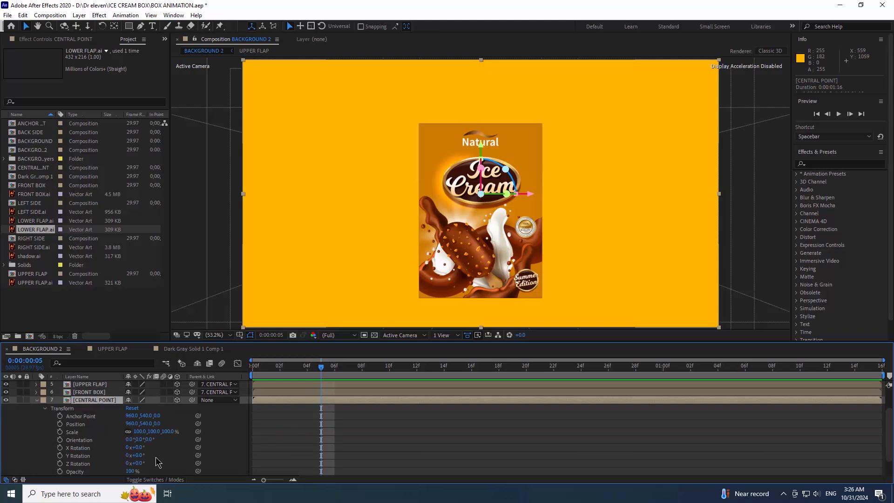
pyautogui.moveTo(140, 455); pyautogui.dragTo(137, 448)
pyautogui.click(138, 448)
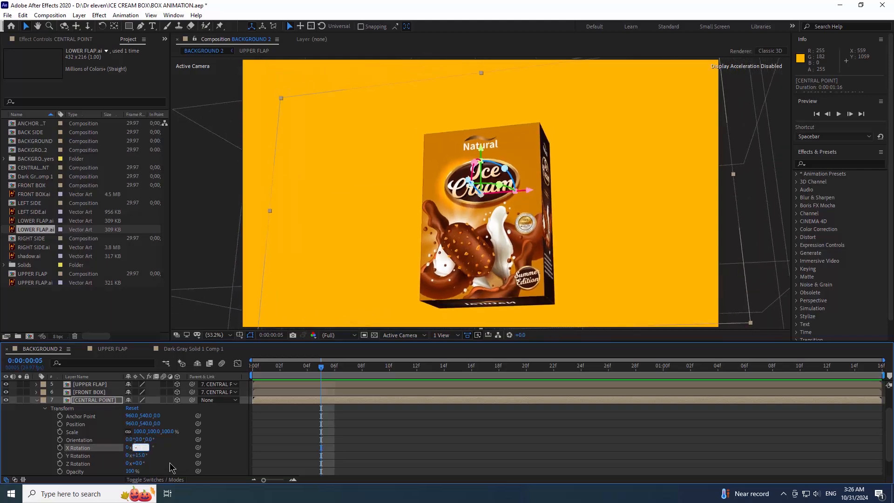
pyautogui.press('Return')
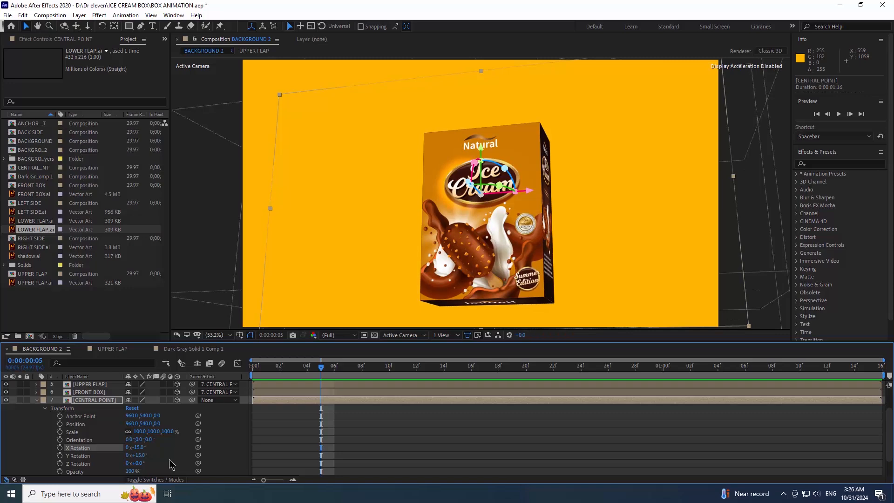